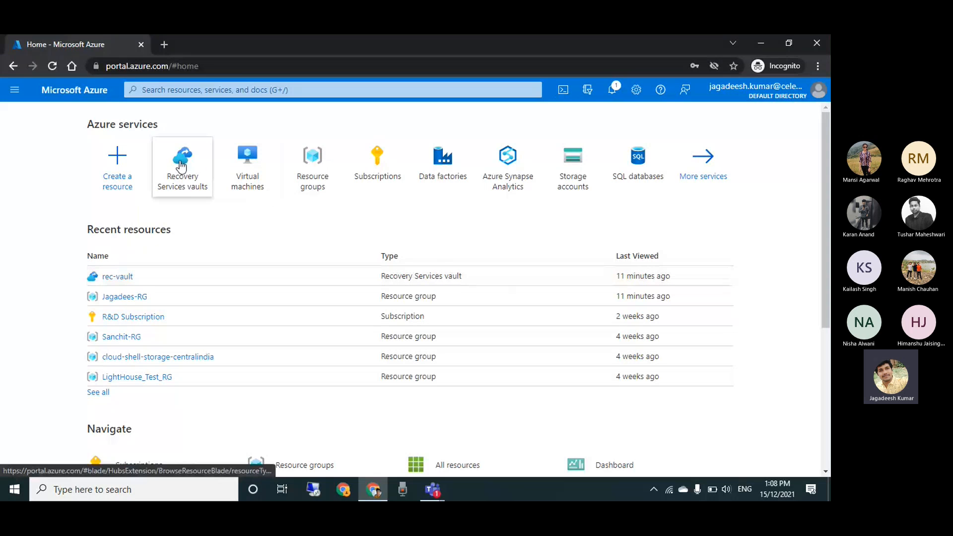
# Draft a new Recovery Services vault named testt-vault in resource group Jagadees-RG, keeping R&D Subscription and region East US
pyautogui.moveTo(182, 166)
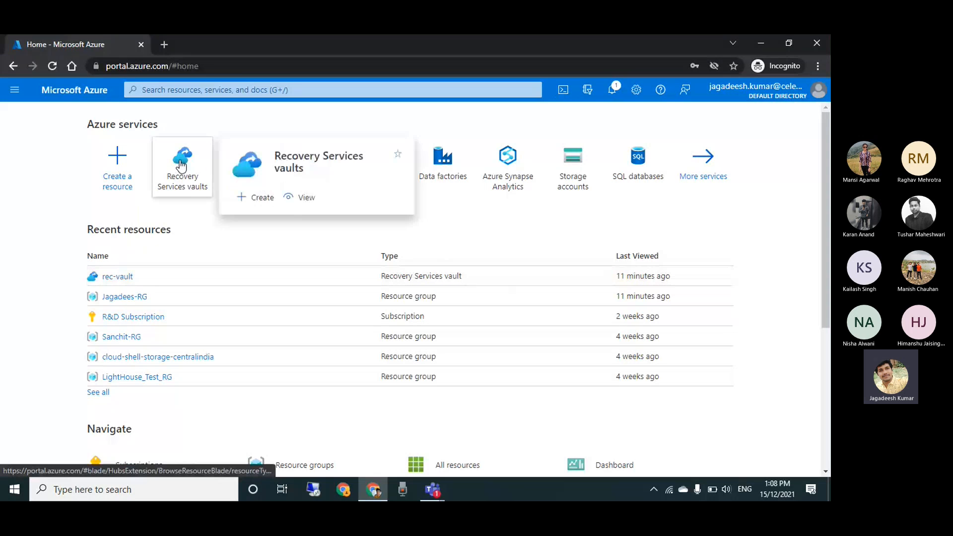
pyautogui.click(182, 166)
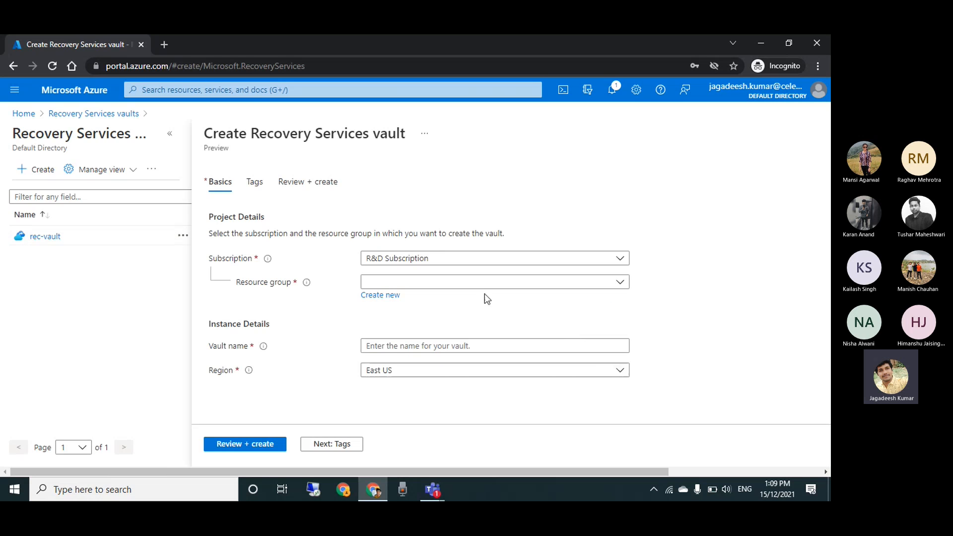
pyautogui.click(481, 284)
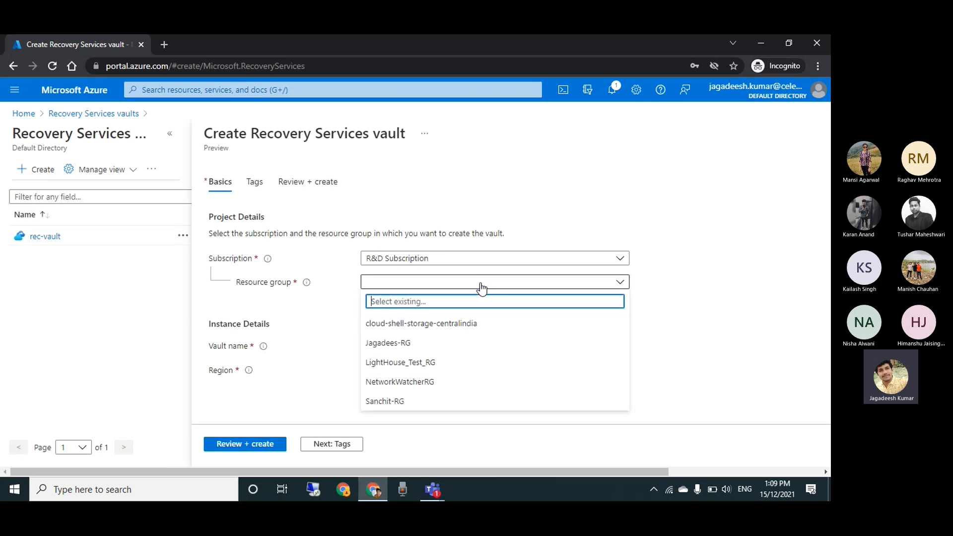
pyautogui.click(466, 347)
pyautogui.click(394, 257)
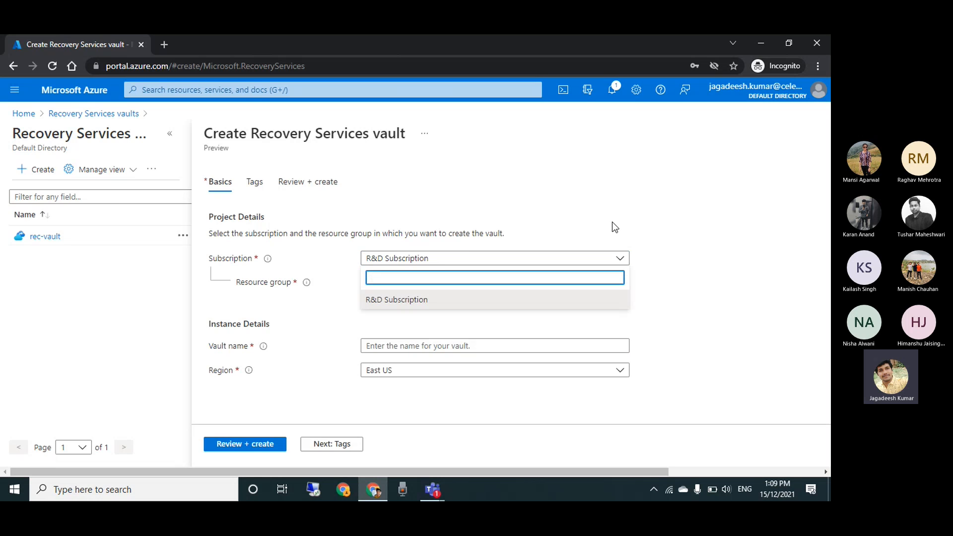
pyautogui.click(500, 339)
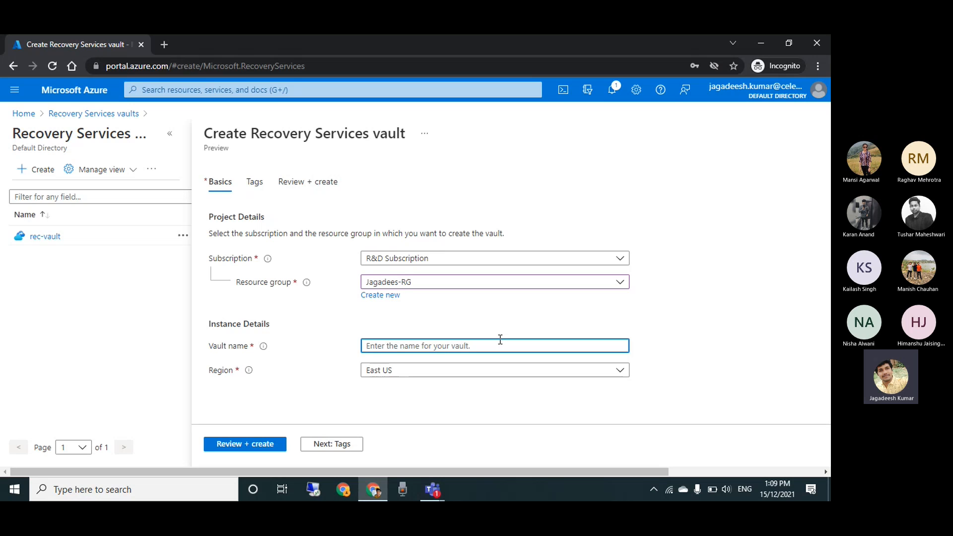
pyautogui.write('testt-vault')
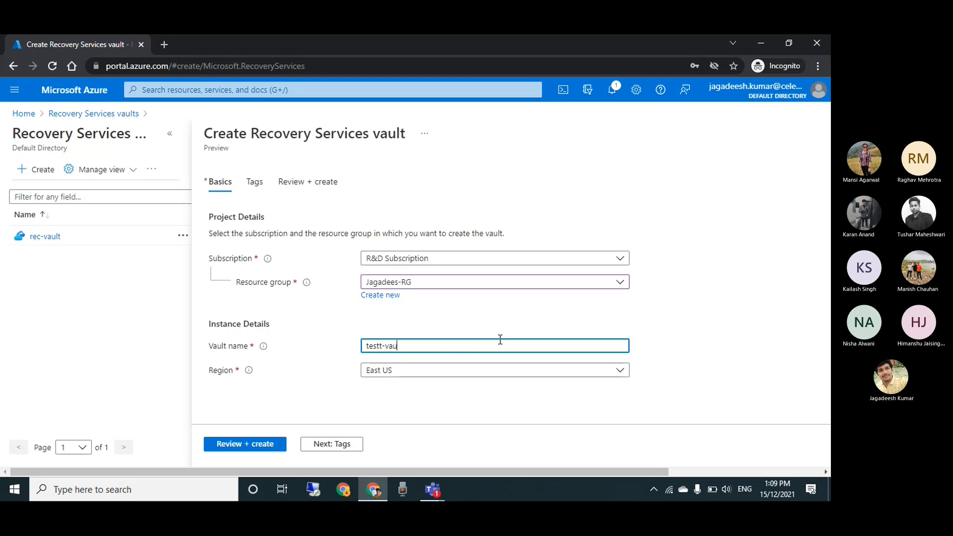
pyautogui.click(455, 372)
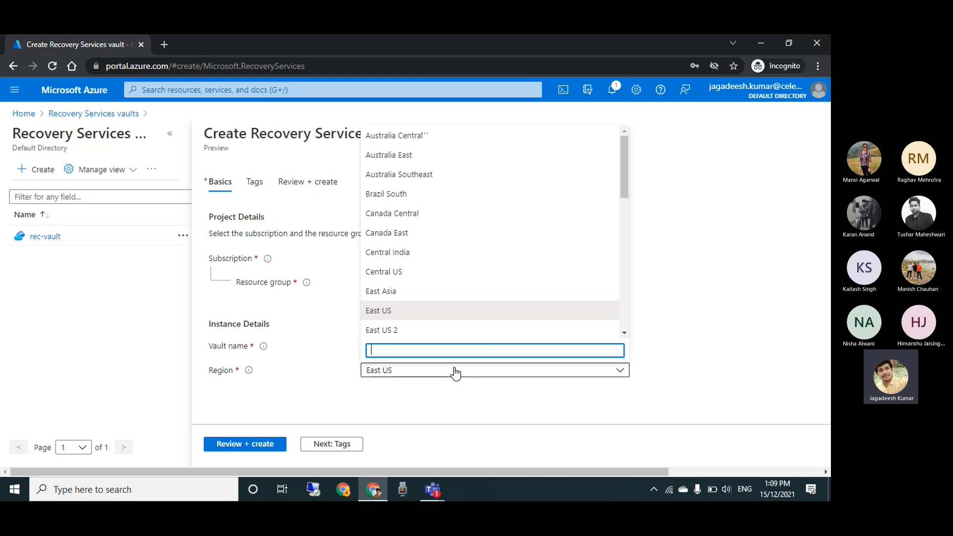
pyautogui.click(340, 409)
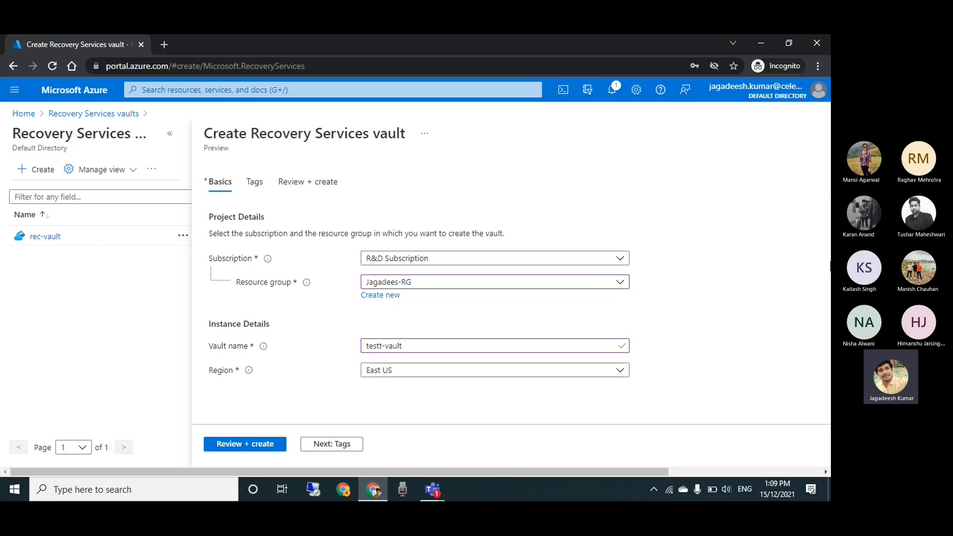
# View the tag settings of the draft vault and return to its basic settings
pyautogui.moveTo(828, 172); pyautogui.dragTo(410, 220)
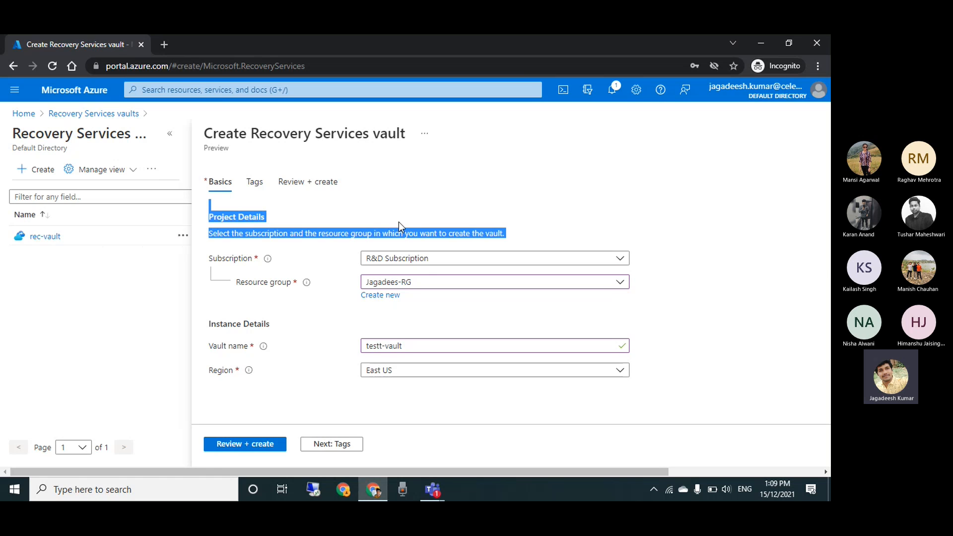
pyautogui.click(325, 443)
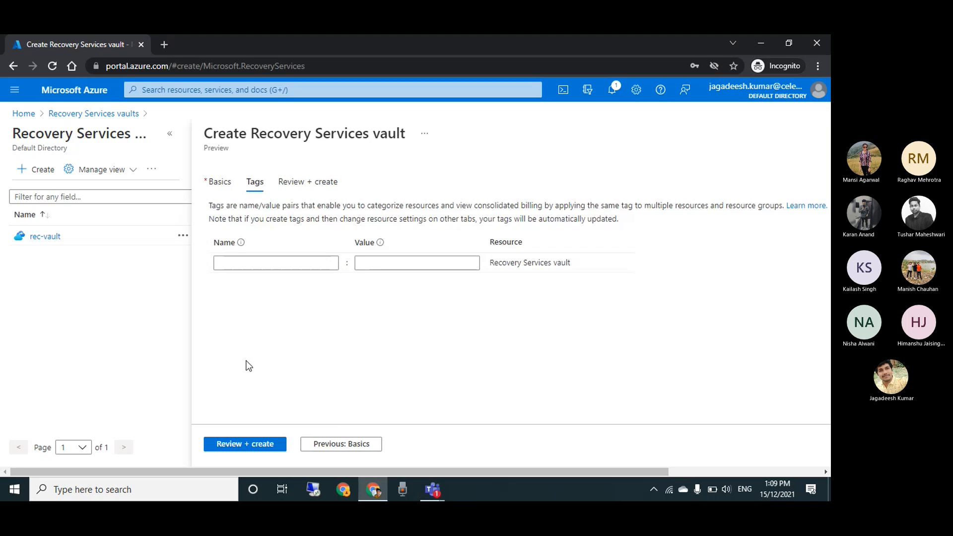
pyautogui.click(347, 444)
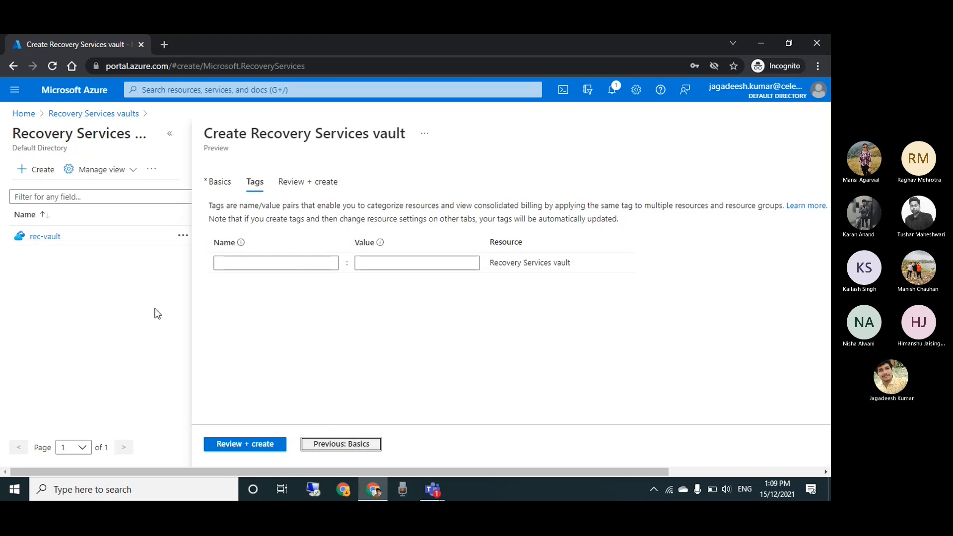
# Discard the draft vault, open rec-vault and bring up Enable replication for Azure virtual machines from its Site Recovery options
pyautogui.click(40, 238)
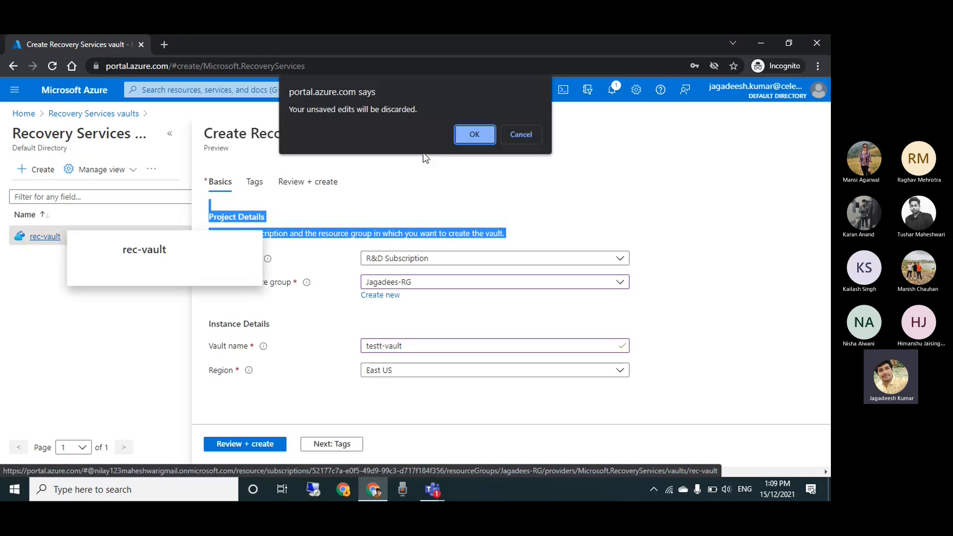
pyautogui.click(486, 140)
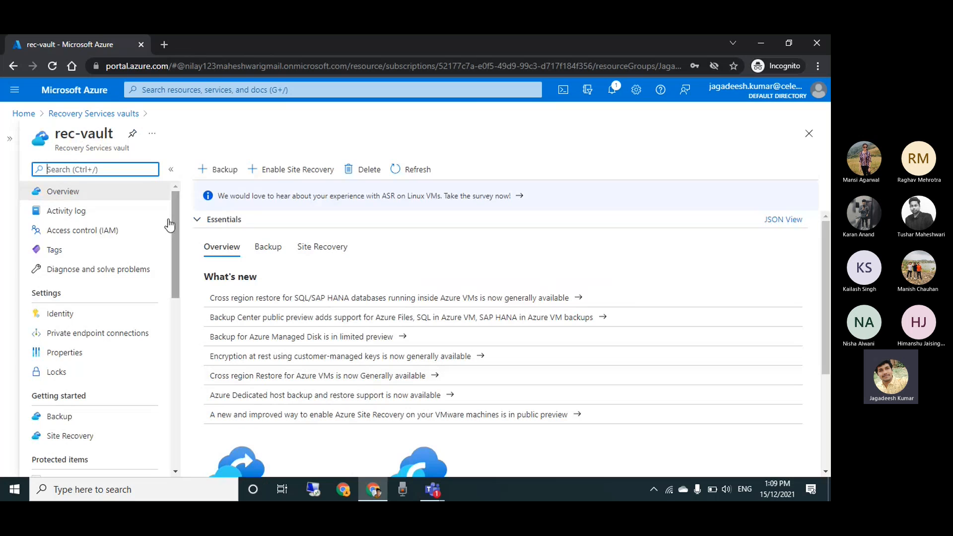
pyautogui.moveTo(174, 204); pyautogui.dragTo(175, 245)
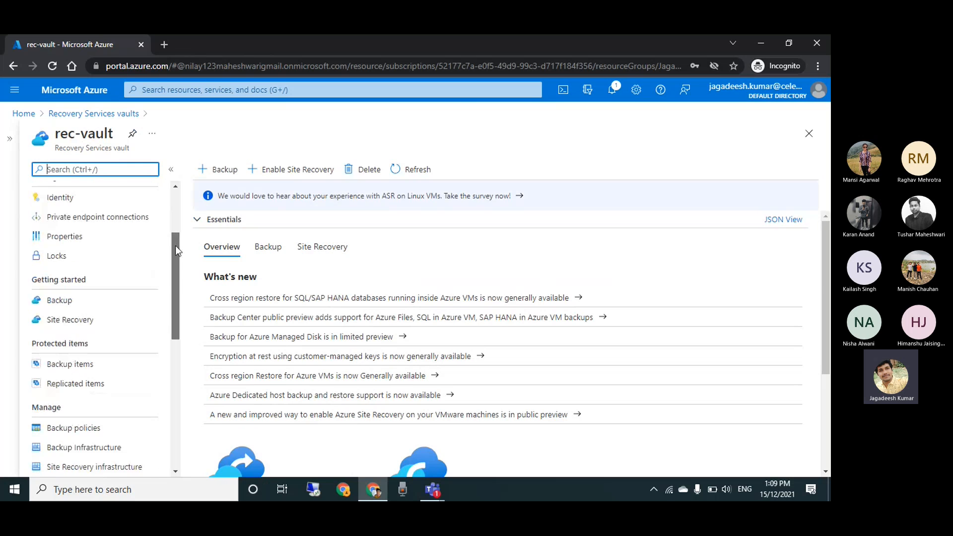
pyautogui.click(91, 312)
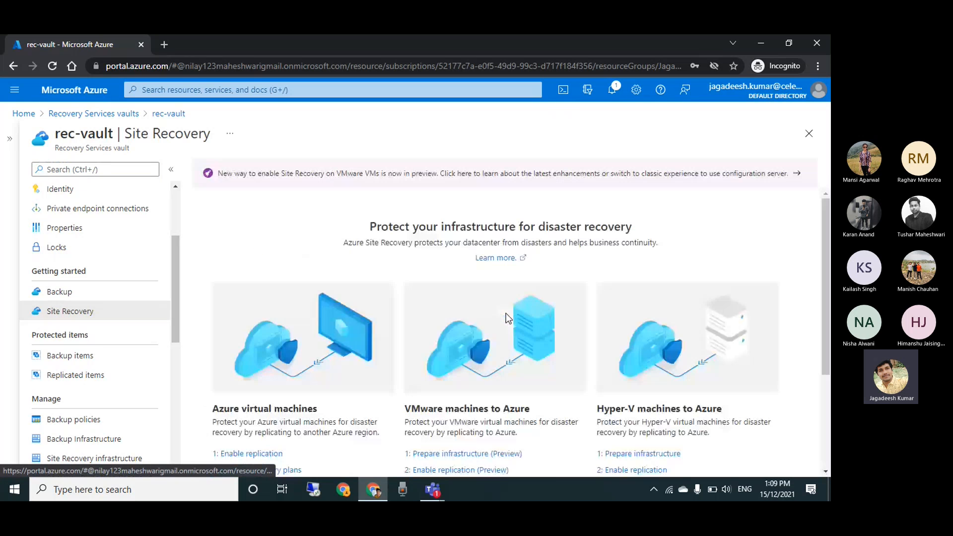
pyautogui.scroll(-2, 195, 335)
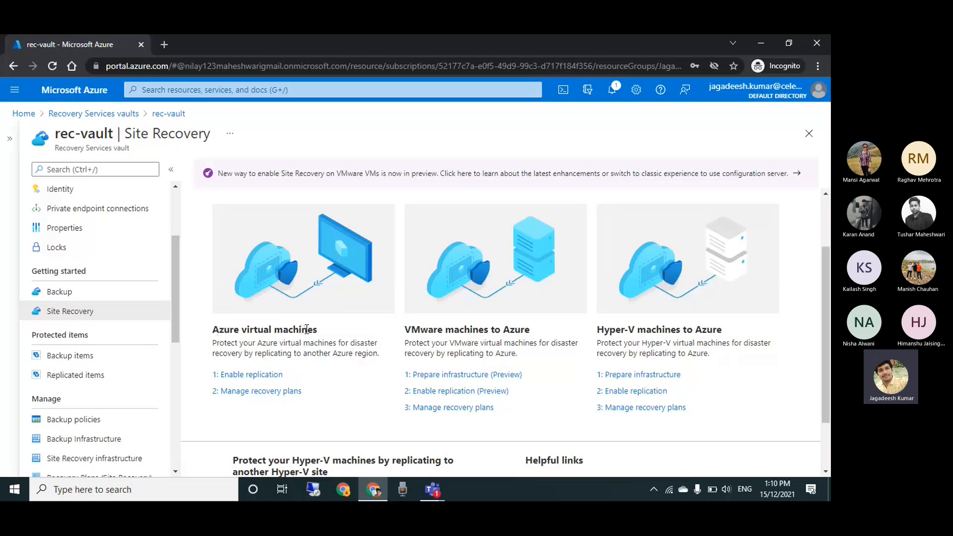
pyautogui.click(268, 375)
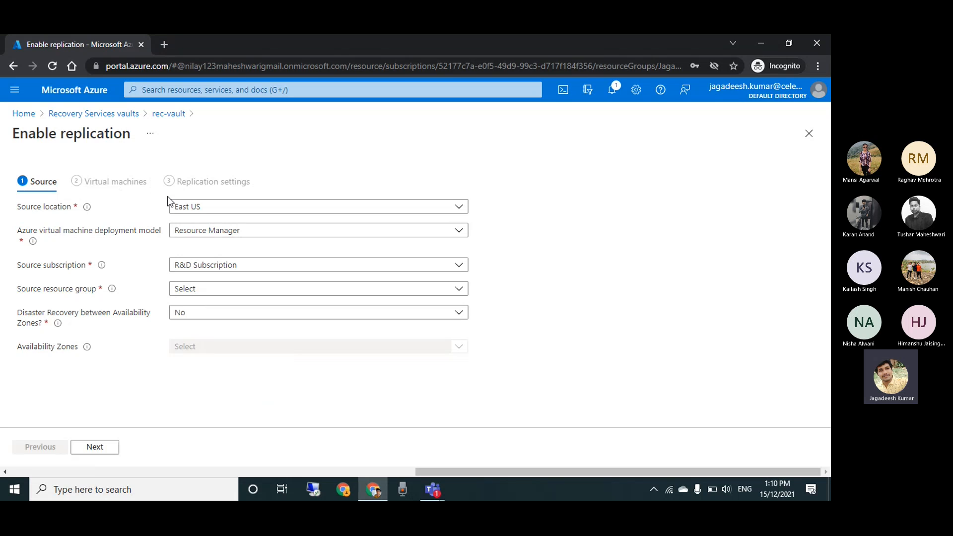
# Start creating an Azure virtual machine named vm-01 in resource group Jagadees-RG
pyautogui.click(29, 117)
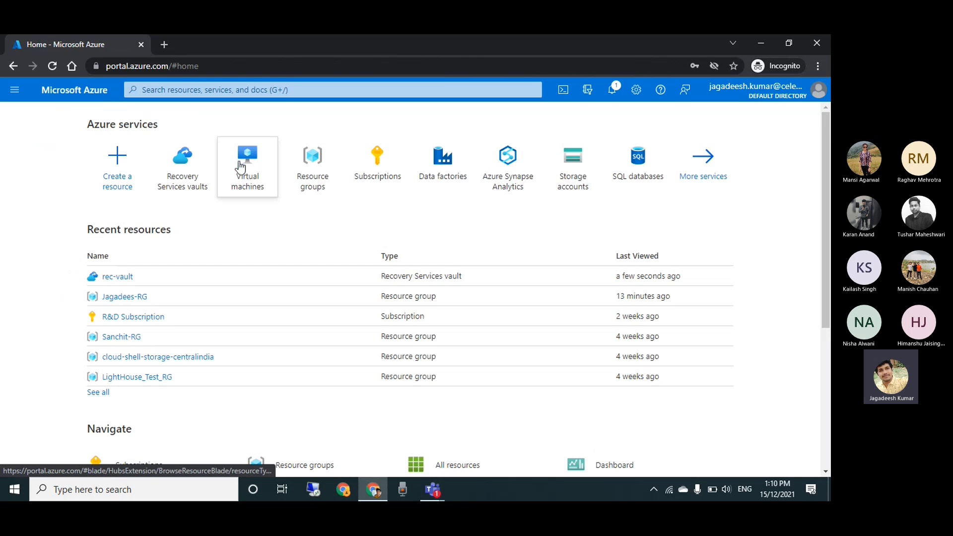
pyautogui.click(240, 167)
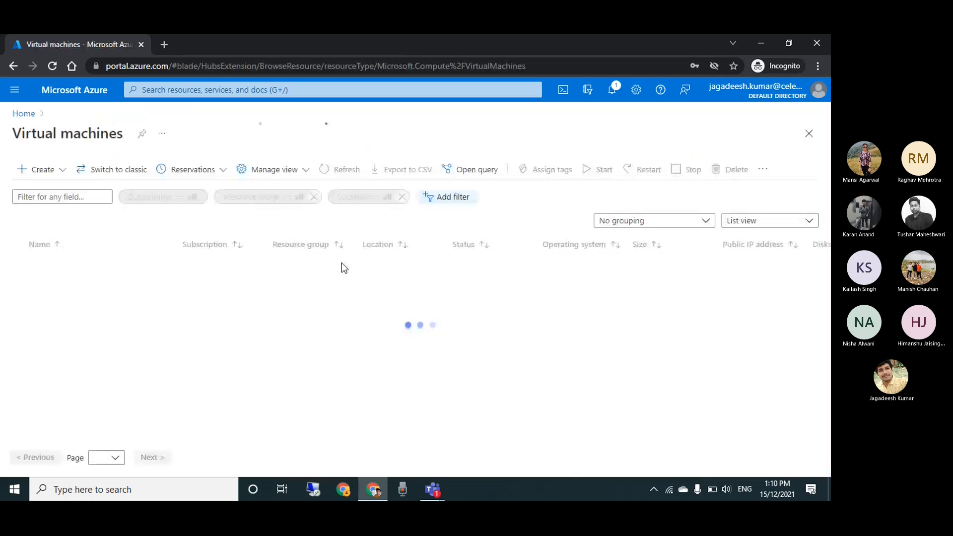
pyautogui.click(43, 170)
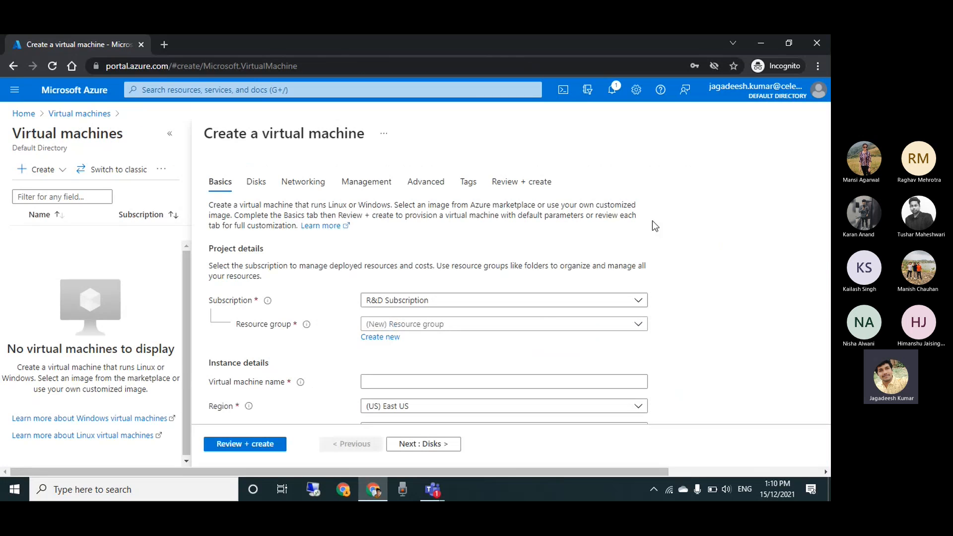
pyautogui.scroll(-2, 733, 226)
pyautogui.click(516, 251)
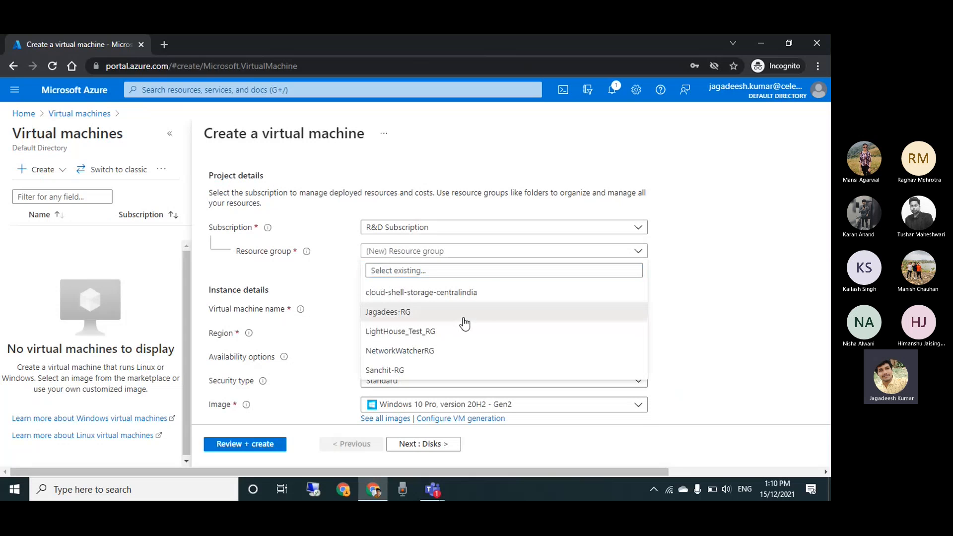
pyautogui.click(463, 317)
pyautogui.click(445, 305)
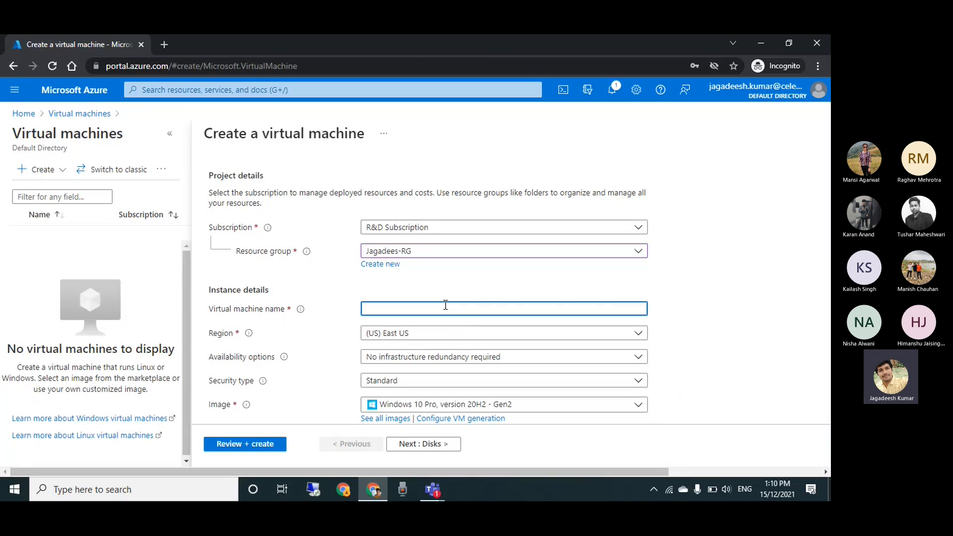
pyautogui.write('vm-01')
# Set the virtual machine's image to Windows Server 2016 Datacenter - Gen2
pyautogui.scroll(-2, 706, 267)
pyautogui.scroll(-1, 419, 249)
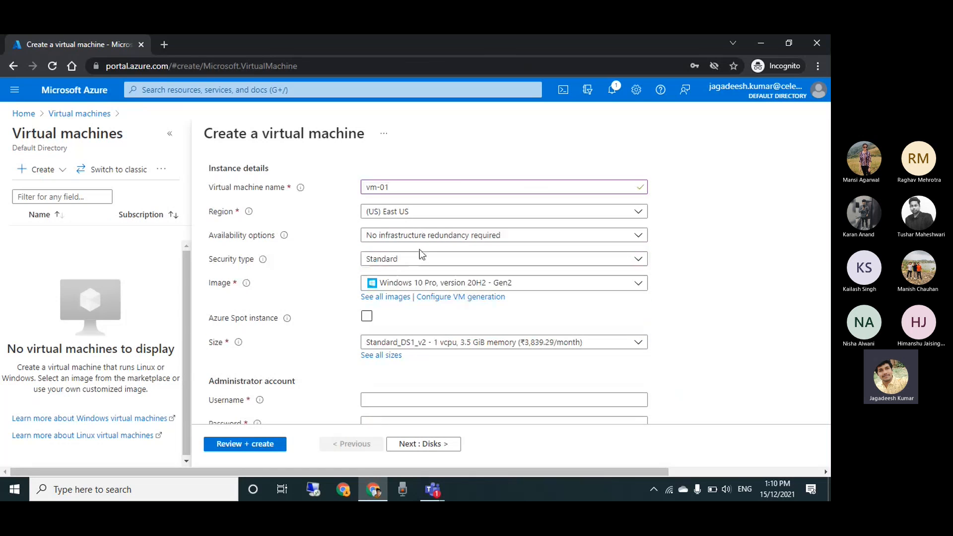
pyautogui.click(437, 284)
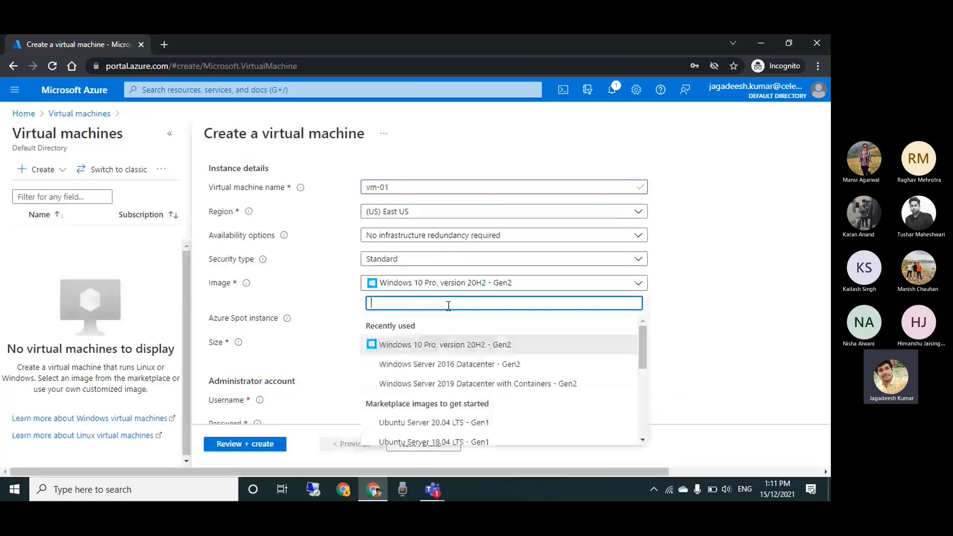
pyautogui.click(449, 365)
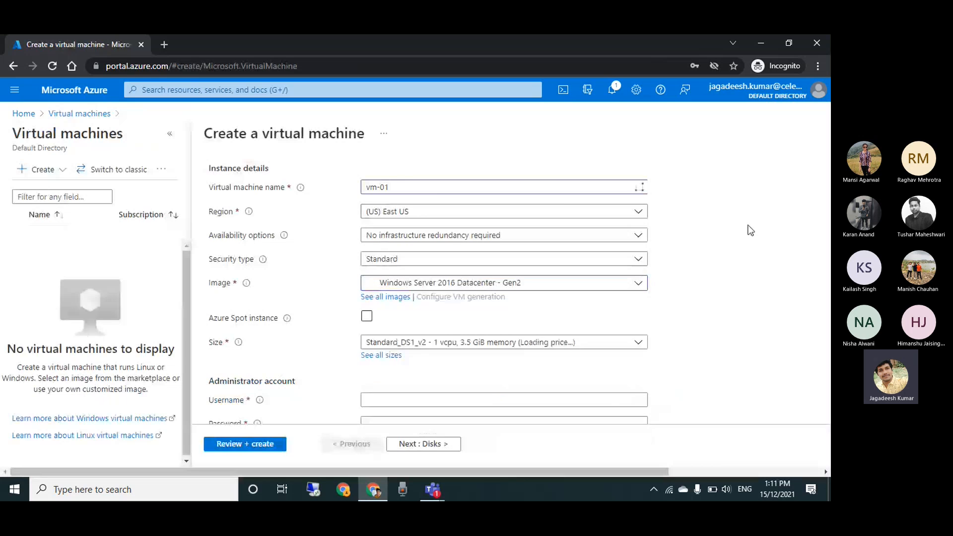
# Set the administrator account's username to ss, fill in the saved account password and enter it again as confirmation
pyautogui.scroll(-2, 749, 230)
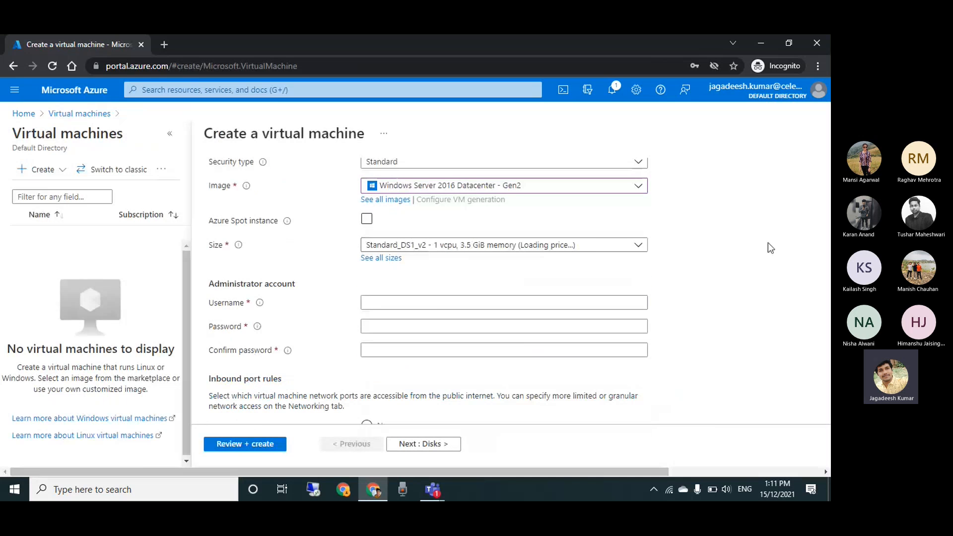
pyautogui.click(431, 300)
pyautogui.write('ss')
pyautogui.click(415, 326)
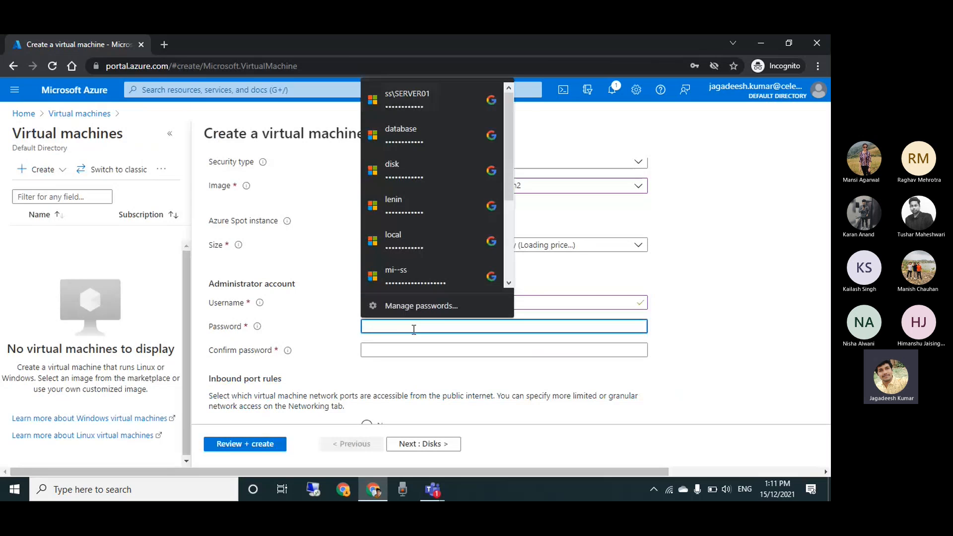
pyautogui.click(426, 108)
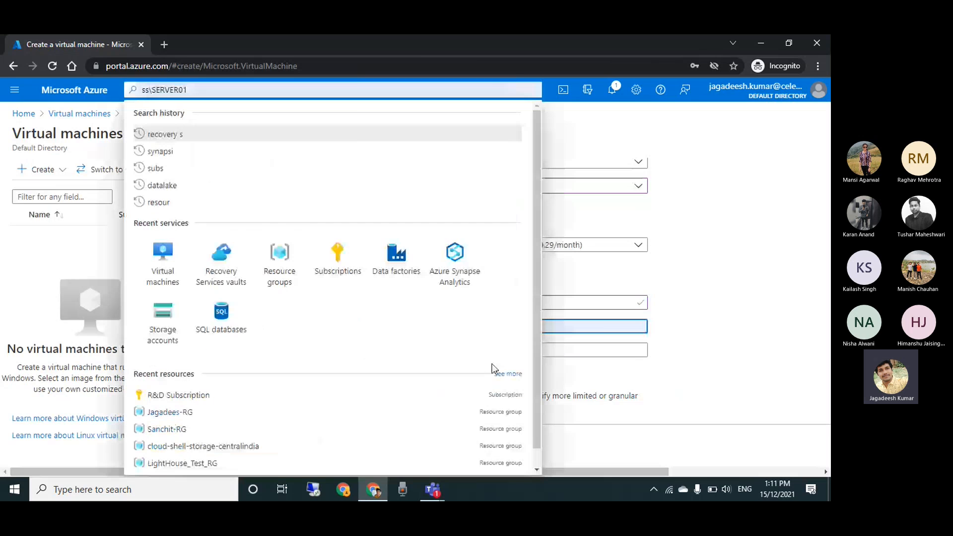
pyautogui.click(412, 351)
pyautogui.write('••')
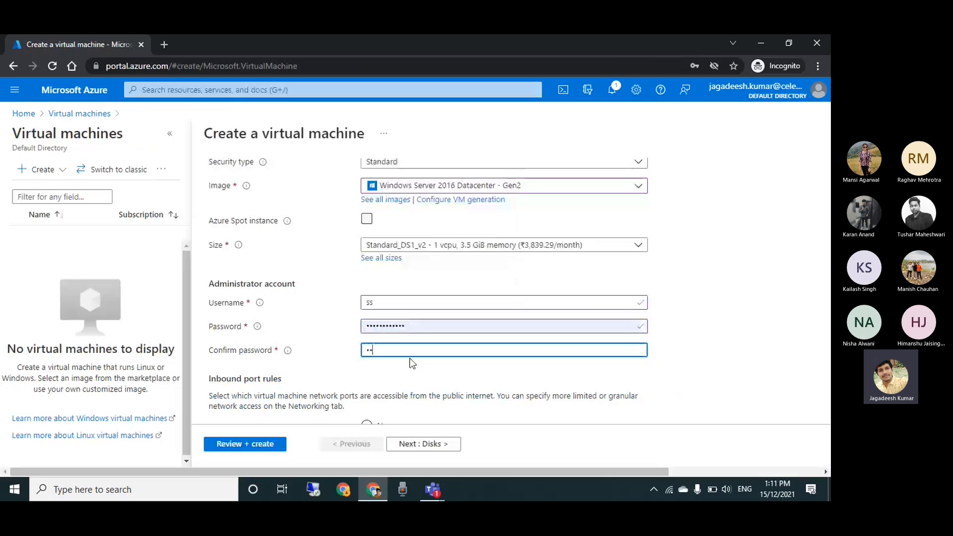
pyautogui.write('••••••••')
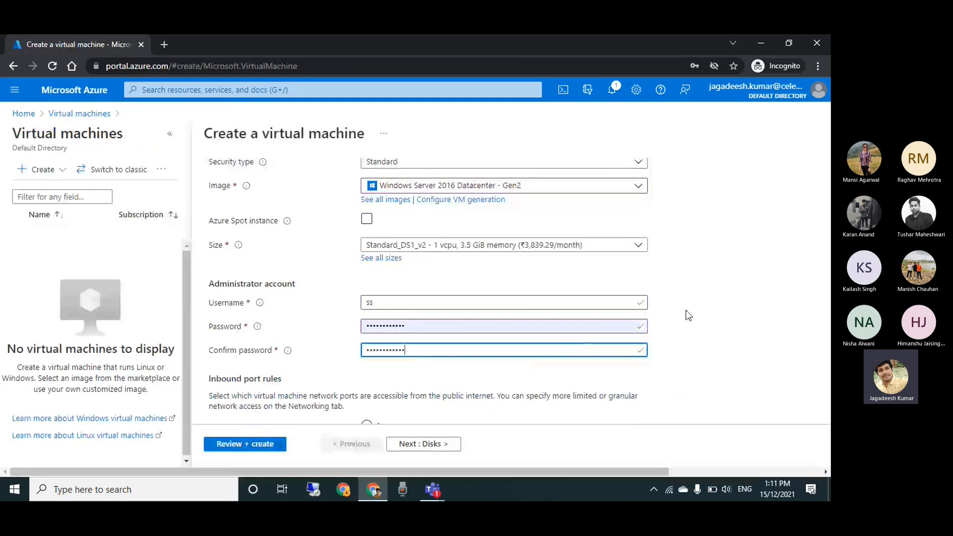
# Apply an existing Windows Server license to the virtual machine and confirm its eligibility for Azure Hybrid Benefit
pyautogui.scroll(-2, 692, 312)
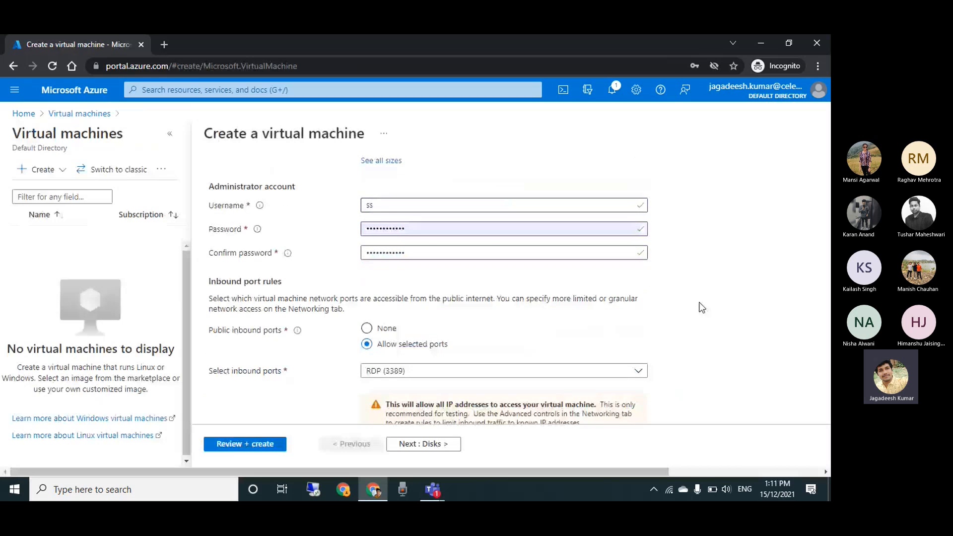
pyautogui.scroll(-2, 701, 307)
pyautogui.scroll(-1, 702, 307)
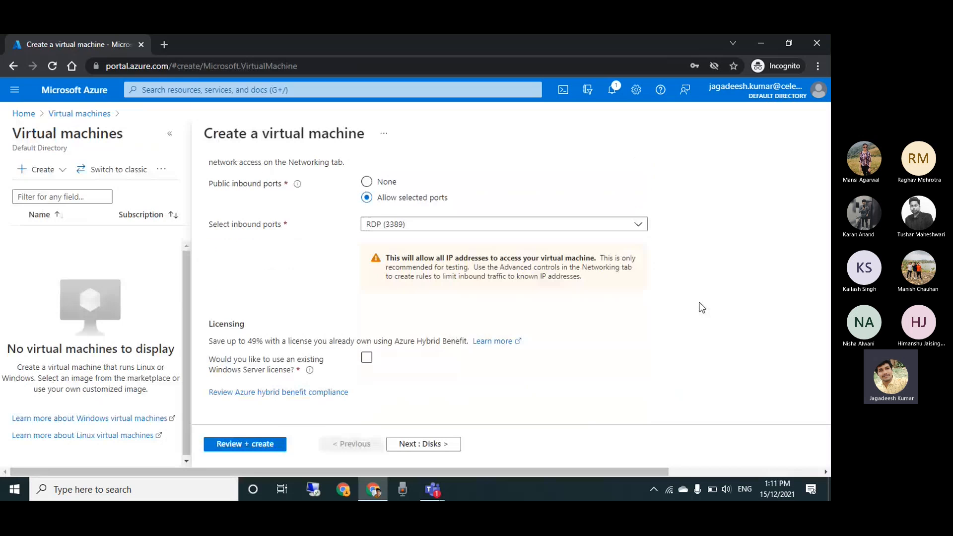
pyautogui.click(367, 352)
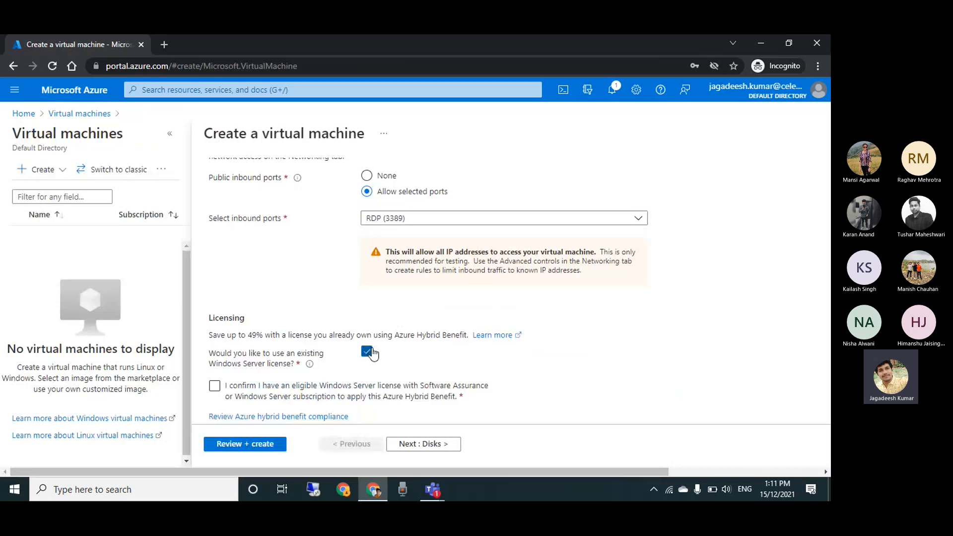
pyautogui.click(214, 386)
pyautogui.scroll(4, 679, 334)
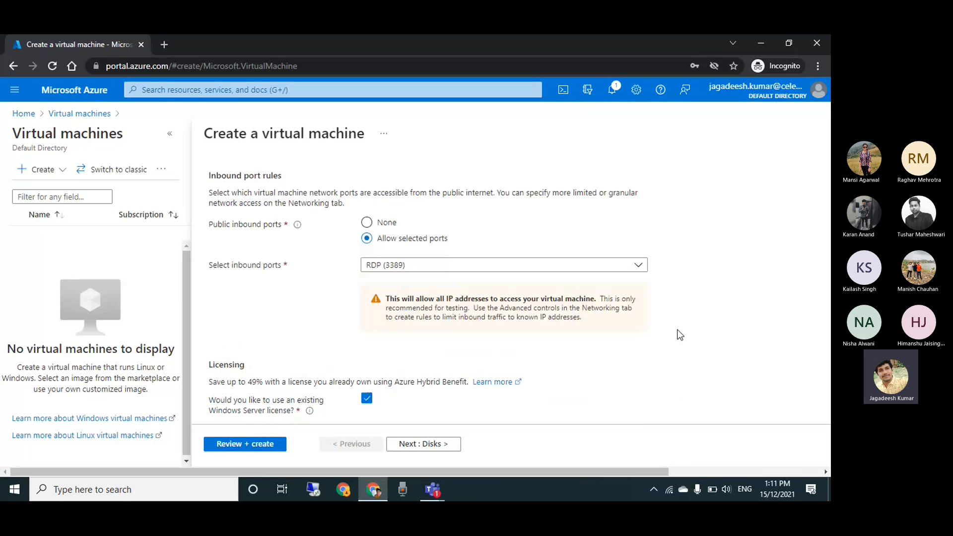
pyautogui.scroll(3, 680, 335)
pyautogui.scroll(3, 680, 334)
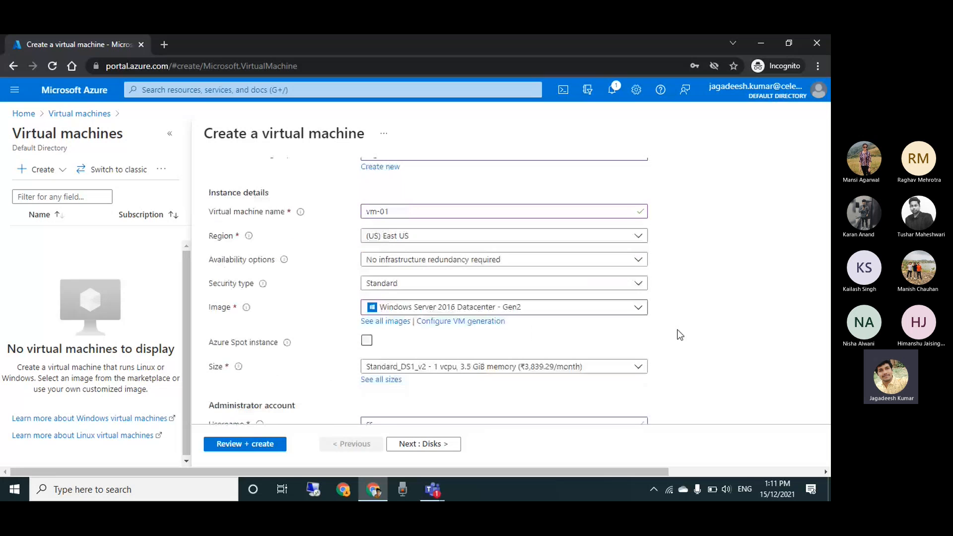
# Finish the virtual machine's basic settings and set its OS disk type to Standard SSD (locally-redundant storage)
pyautogui.scroll(1, 679, 334)
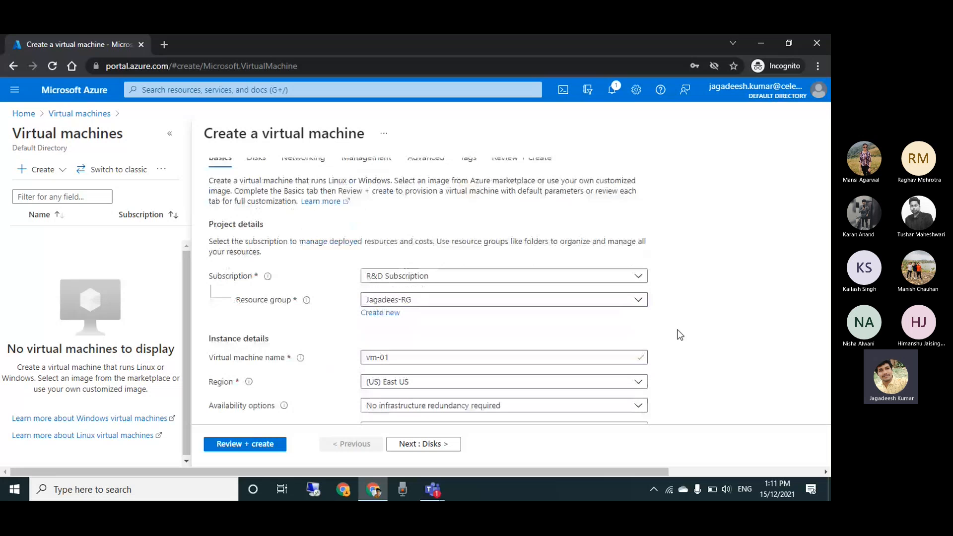
pyautogui.scroll(-5, 680, 335)
pyautogui.scroll(-5, 361, 397)
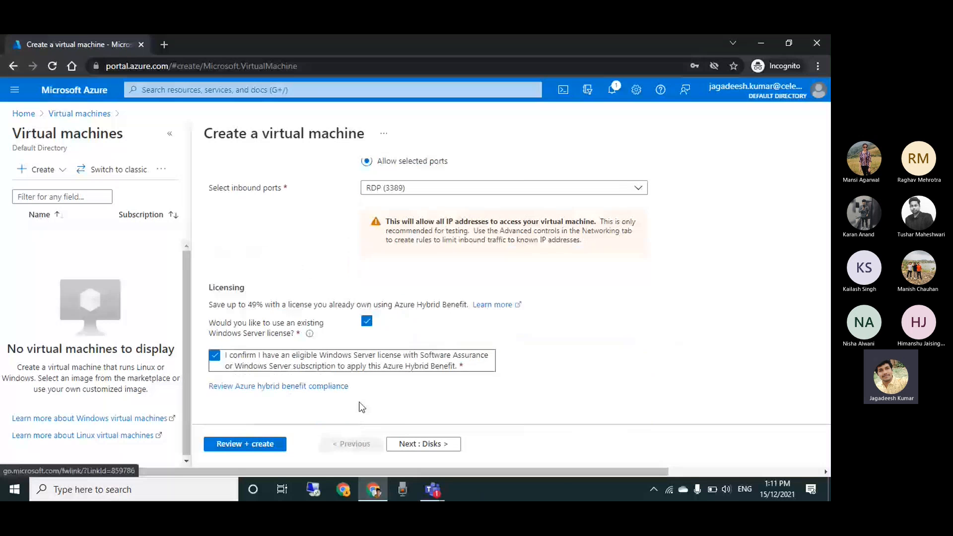
pyautogui.click(423, 444)
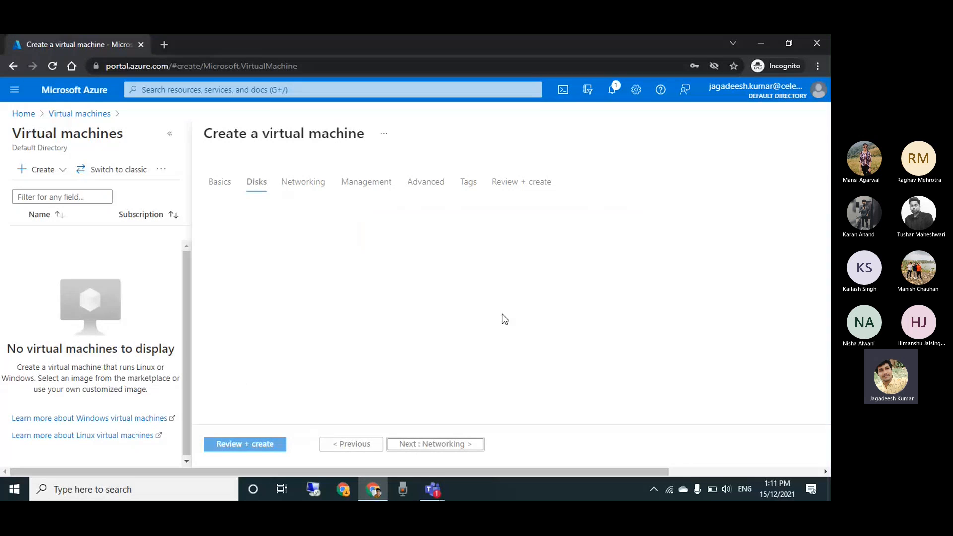
pyautogui.click(441, 251)
pyautogui.click(437, 328)
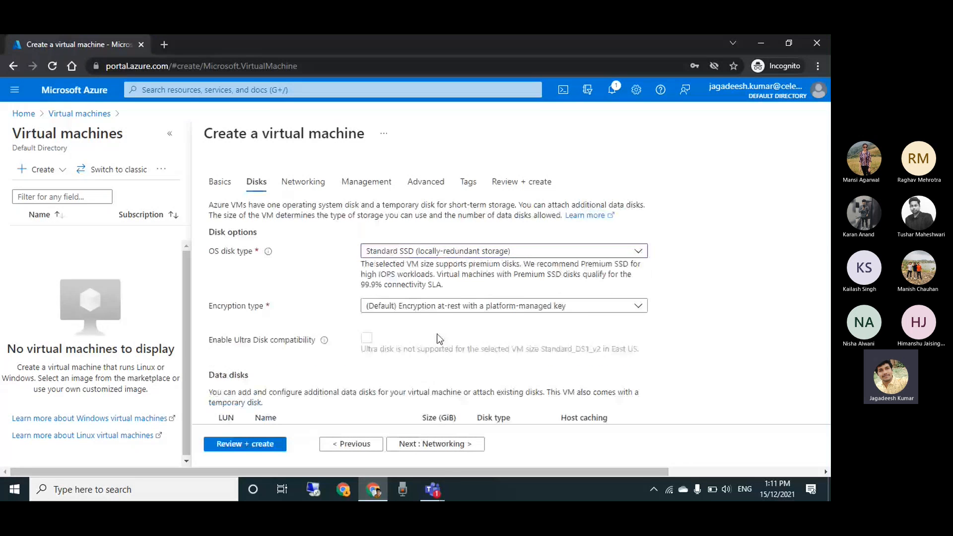
# Keep the default networking, management and advanced settings, validate the virtual machine's configuration and create it
pyautogui.click(452, 447)
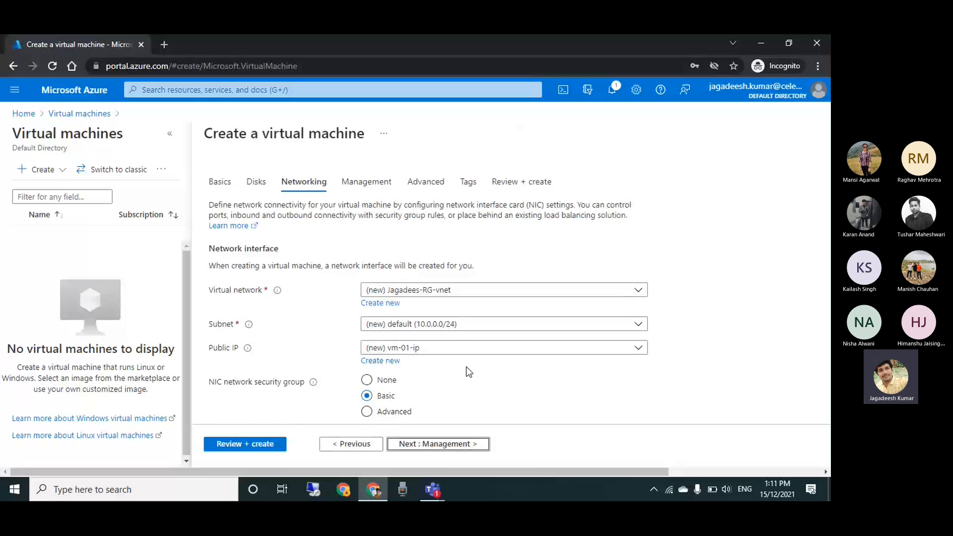
pyautogui.click(465, 450)
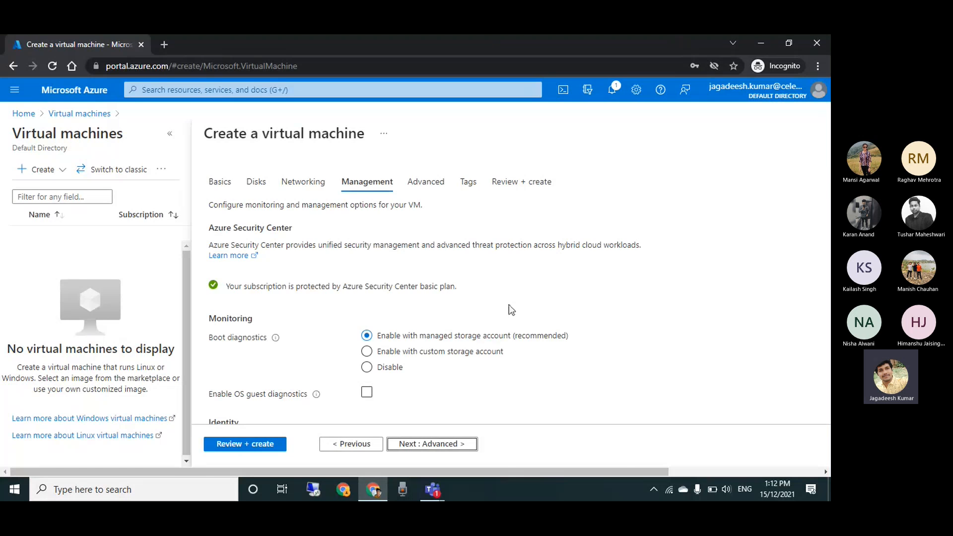
pyautogui.click(435, 490)
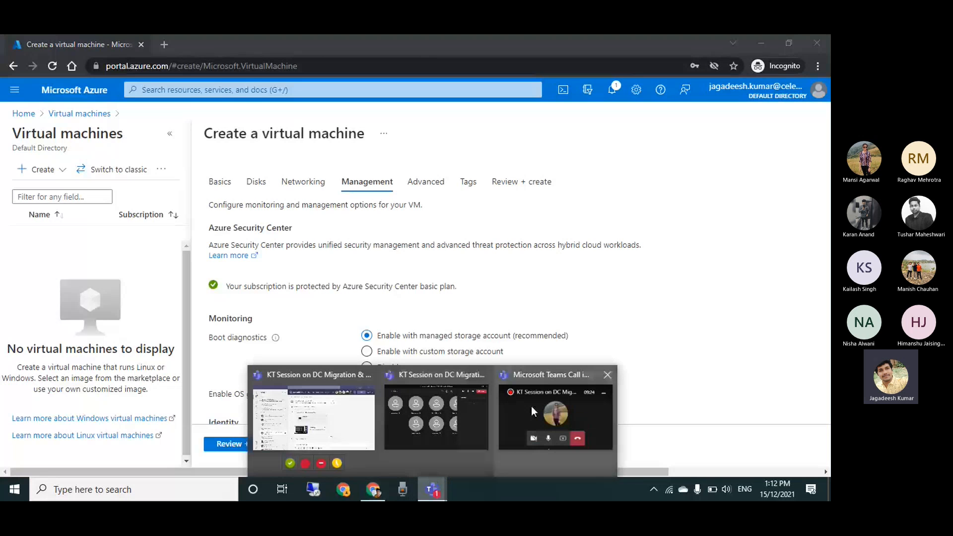
pyautogui.moveTo(532, 406)
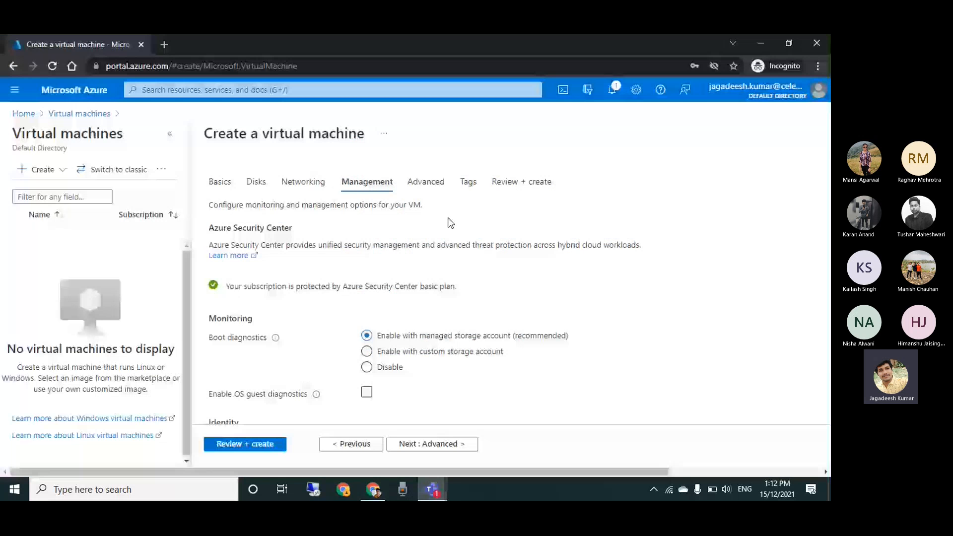
pyautogui.click(413, 443)
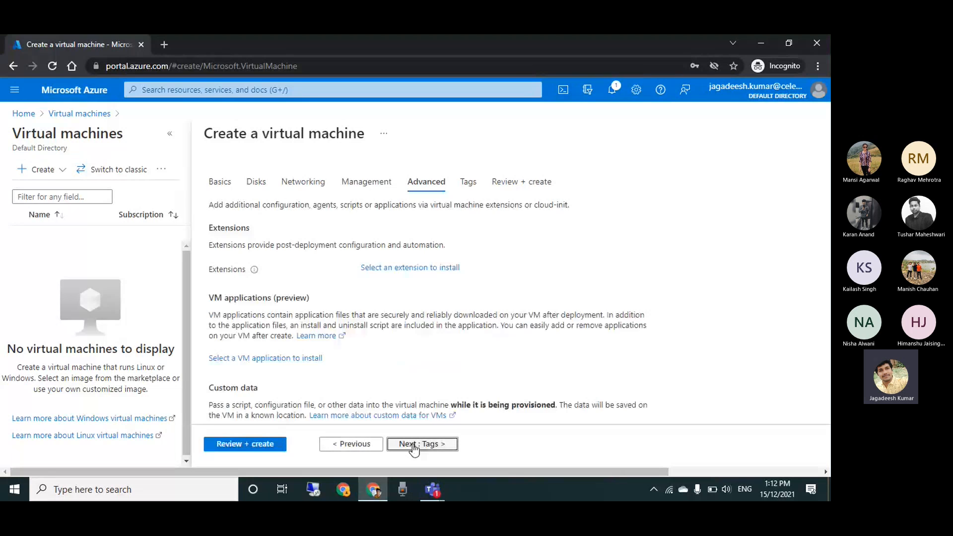
pyautogui.click(245, 443)
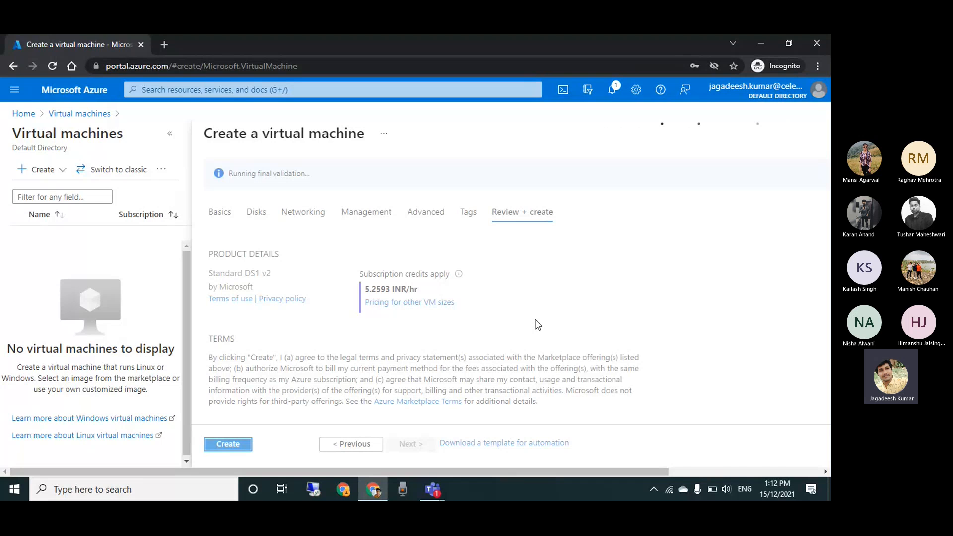
pyautogui.click(228, 444)
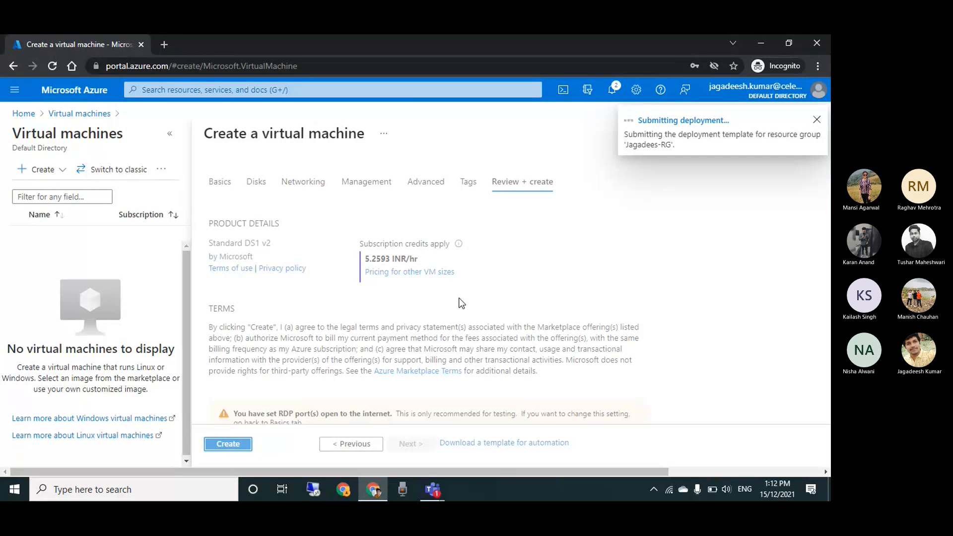
# Open the virtual machine deployment's details and refresh them to check progress
pyautogui.click(687, 121)
pyautogui.press('Escape')
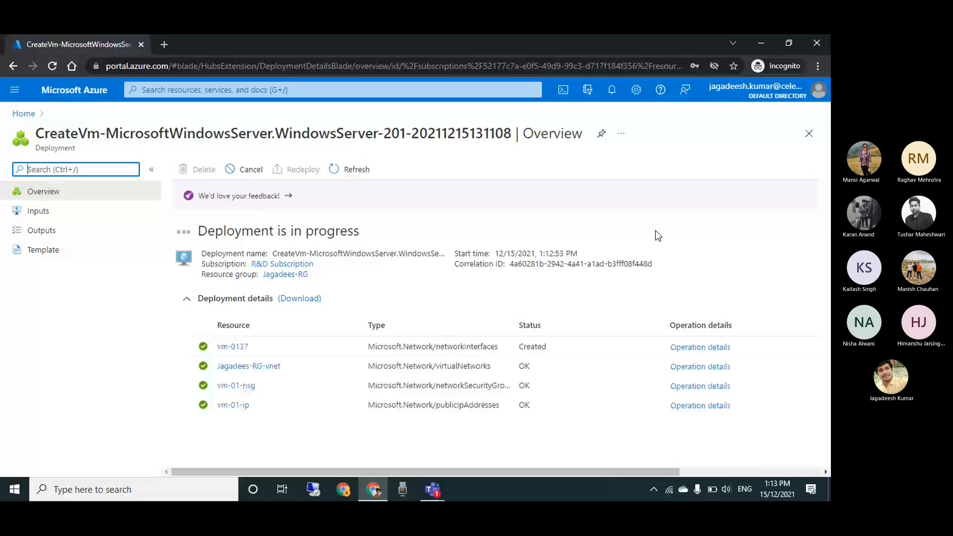
pyautogui.click(341, 175)
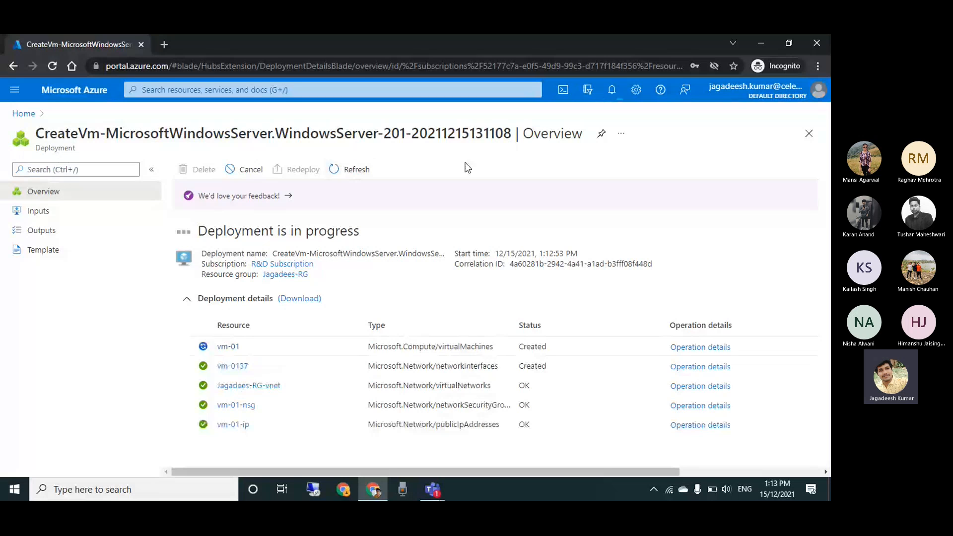
pyautogui.click(353, 170)
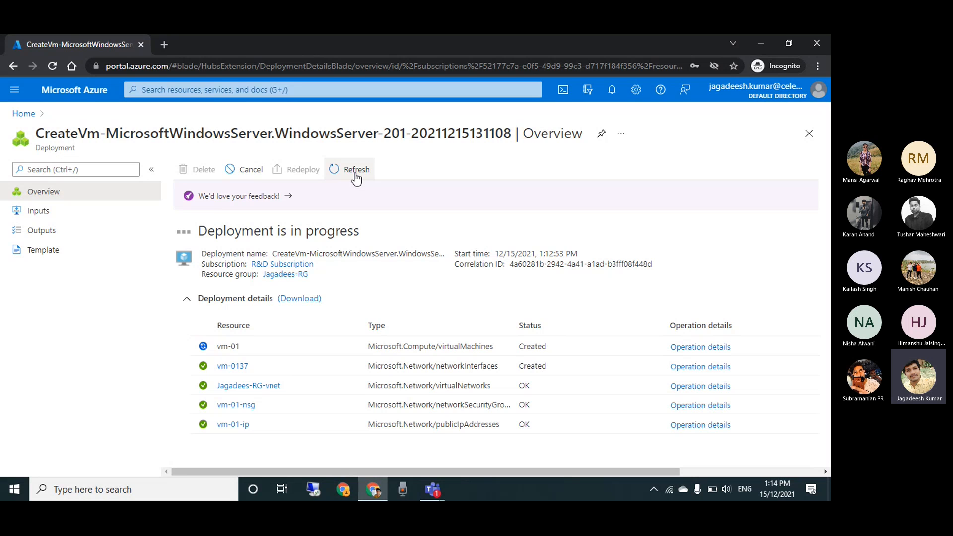
# Go to the rec-vault Recovery Services vault and view its Site Recovery options
pyautogui.click(17, 117)
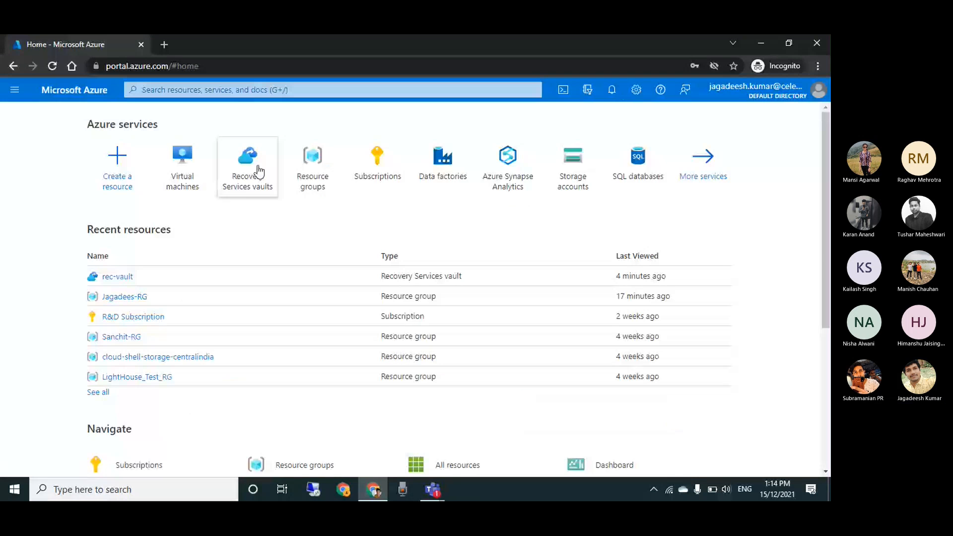
pyautogui.click(257, 171)
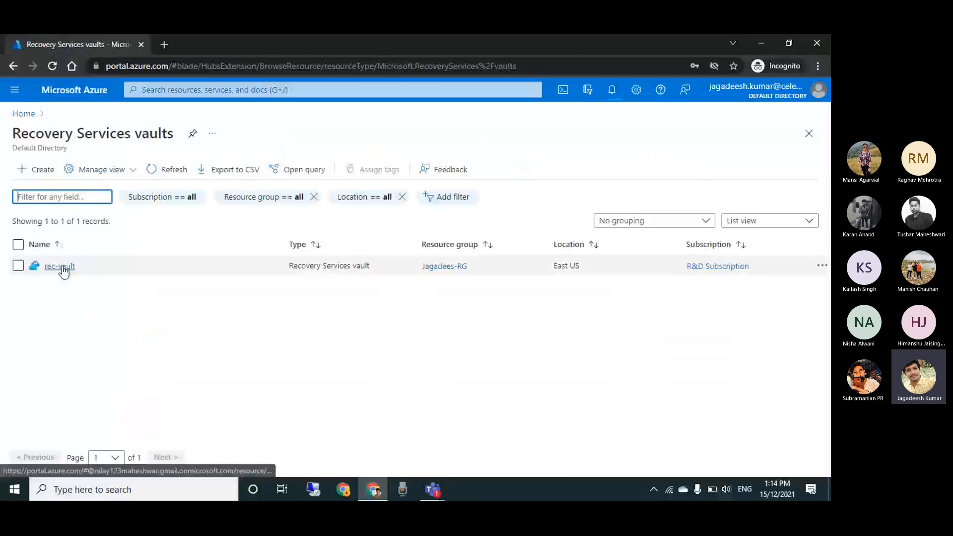
pyautogui.click(58, 265)
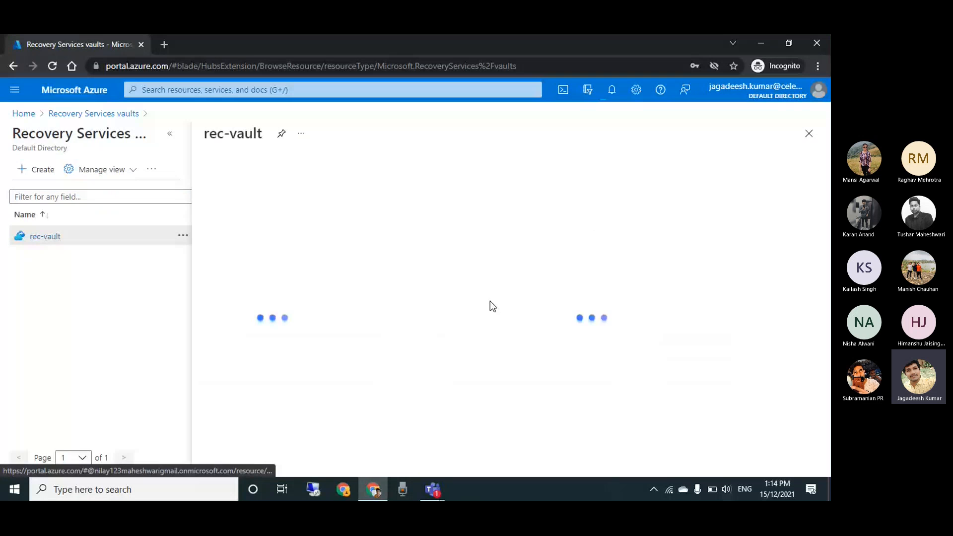
pyautogui.click(70, 278)
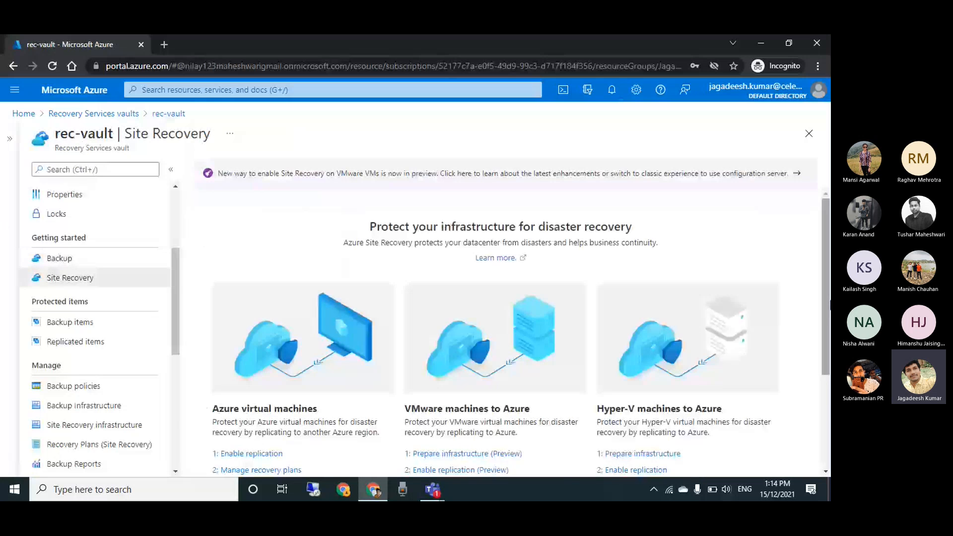
pyautogui.scroll(-1, 501, 322)
pyautogui.scroll(-1, 496, 323)
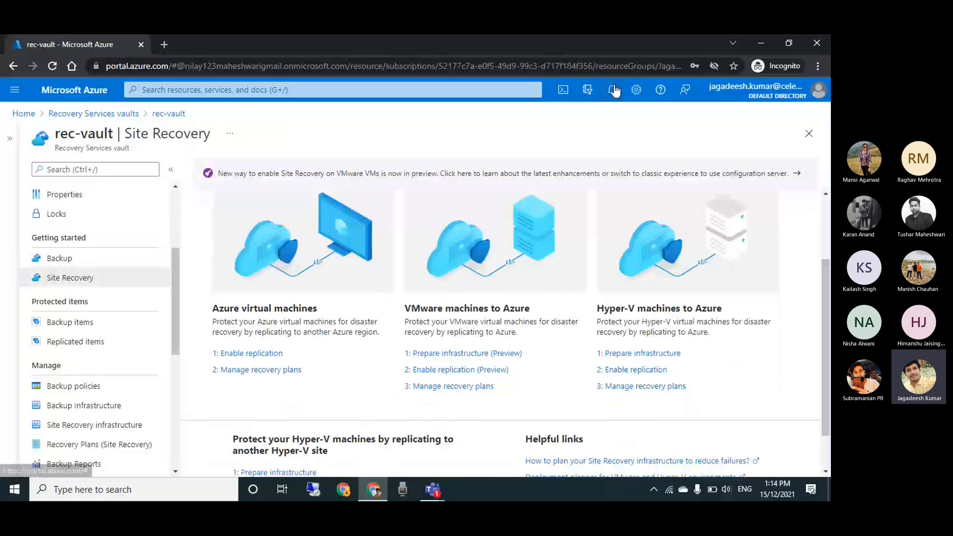
# Check the deployment notifications, open the deployed vm-01 resource and examine its overview properties
pyautogui.click(611, 91)
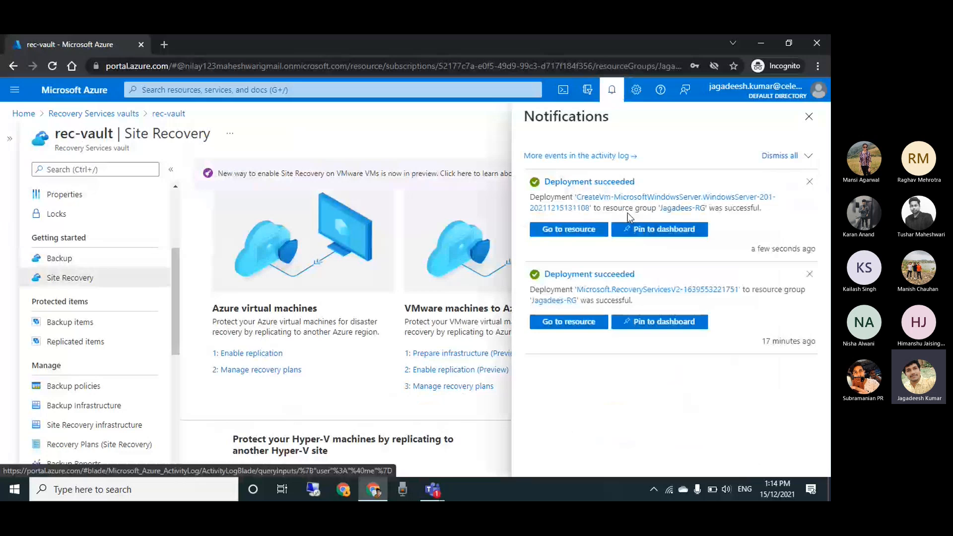
pyautogui.click(571, 227)
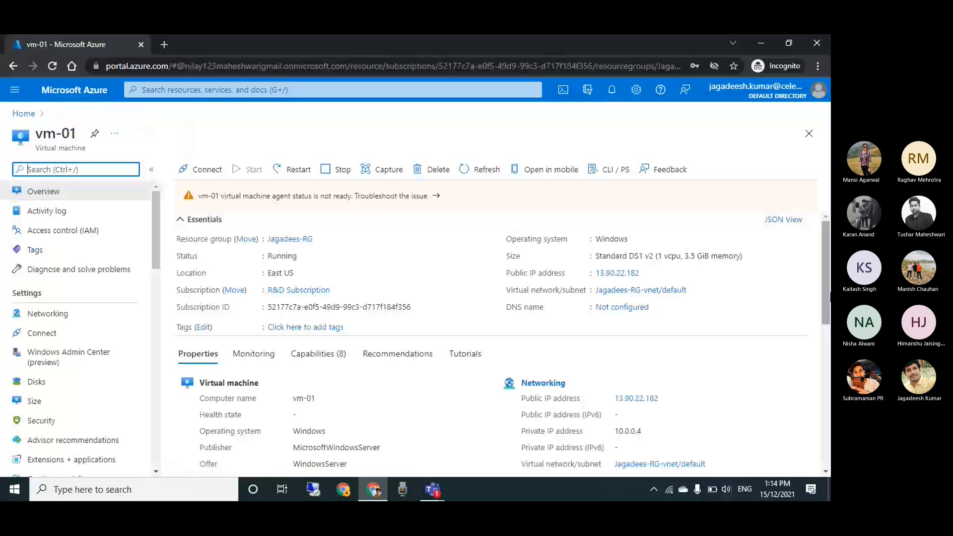
pyautogui.scroll(-1, 829, 302)
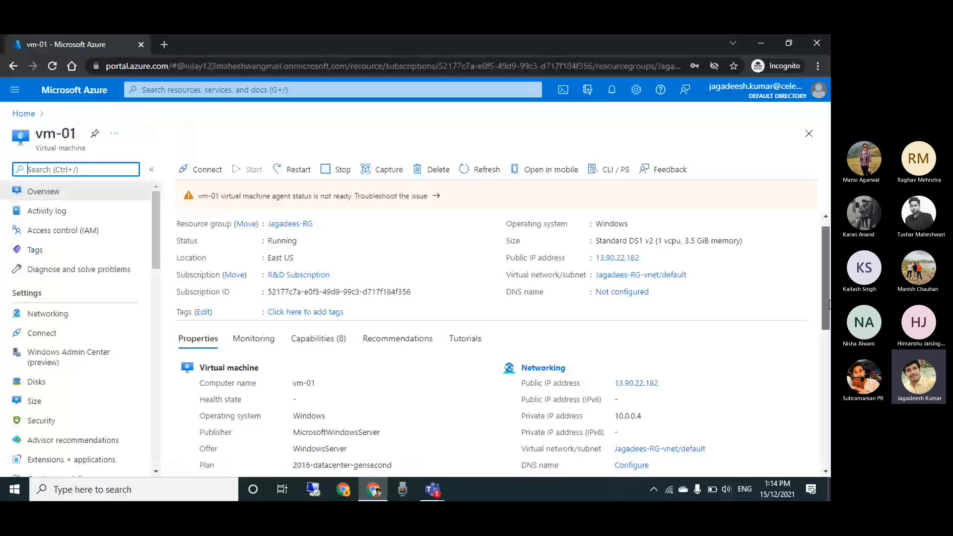
pyautogui.scroll(-1, 828, 303)
pyautogui.moveTo(828, 306); pyautogui.dragTo(829, 329)
pyautogui.scroll(3, 823, 298)
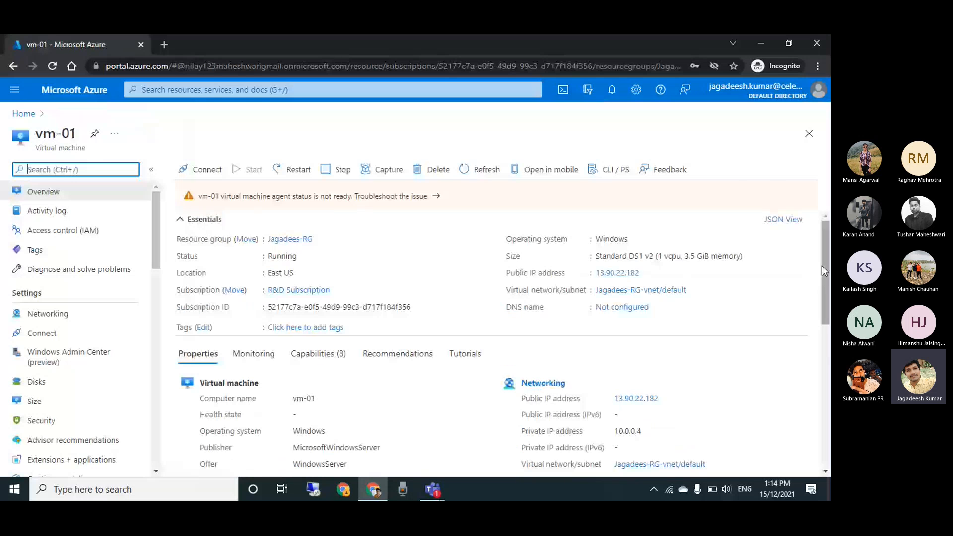
# Check the troubleshooting pane for vm-01's agent status, close it and restart the virtual machine
pyautogui.click(373, 196)
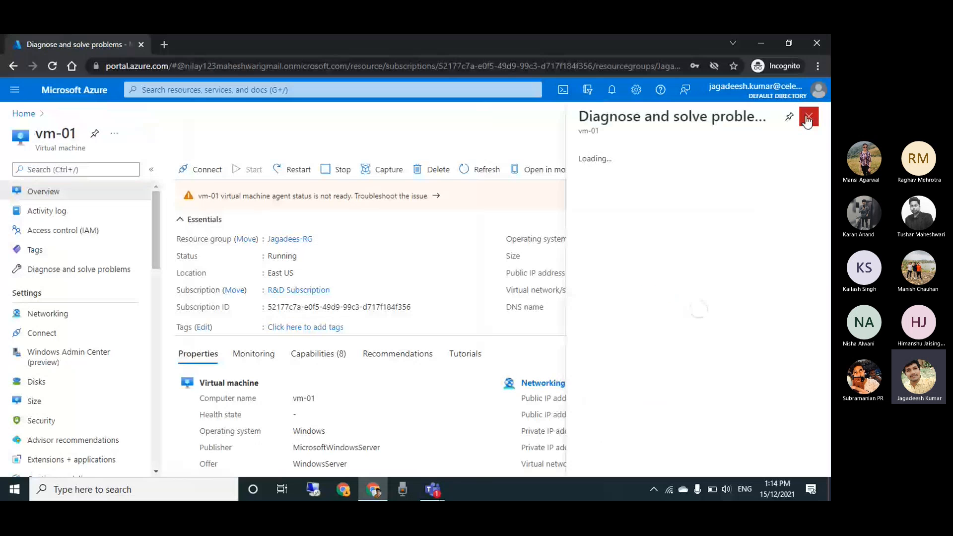
pyautogui.click(808, 118)
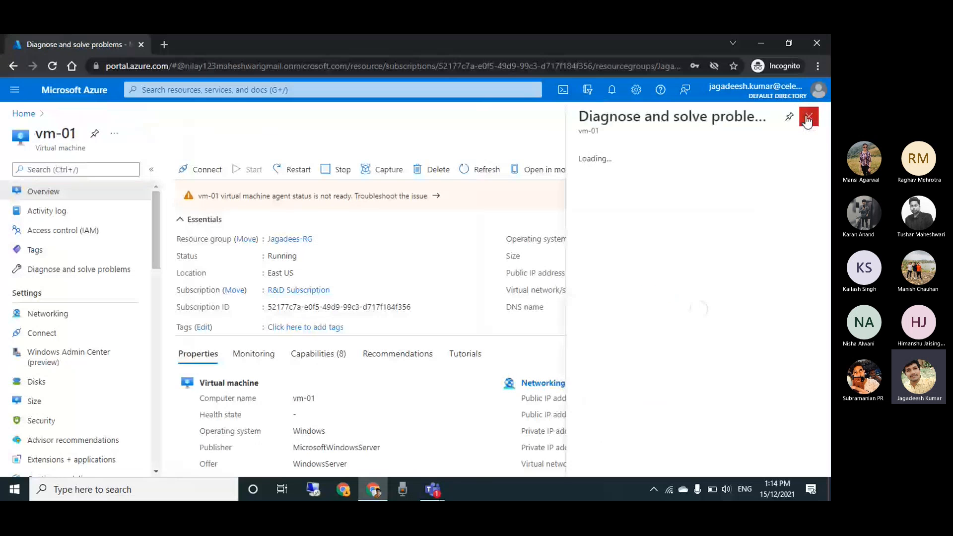
pyautogui.click(294, 173)
pyautogui.click(198, 236)
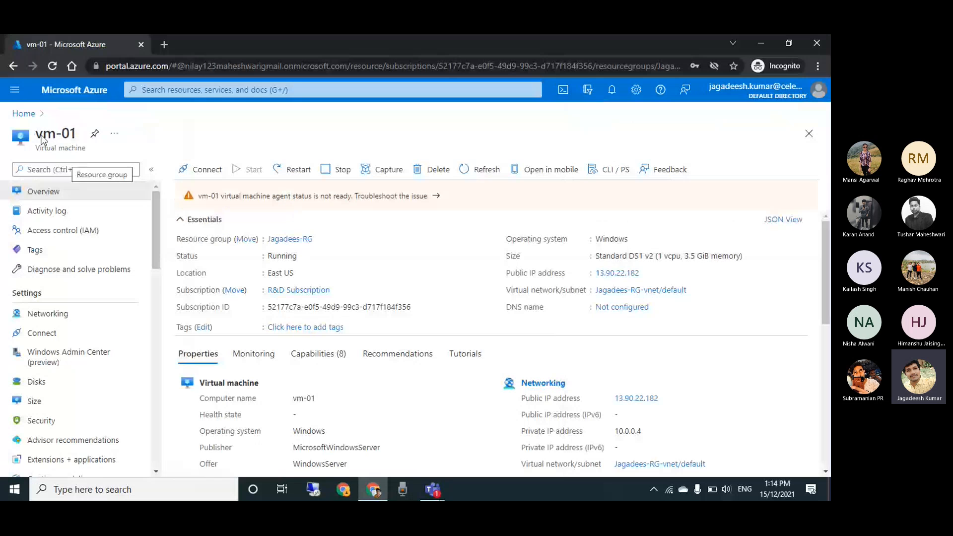
# Return to the rec-vault Recovery Services vault, open its Site Recovery page and dismiss the restart notification
pyautogui.click(25, 113)
pyautogui.click(180, 165)
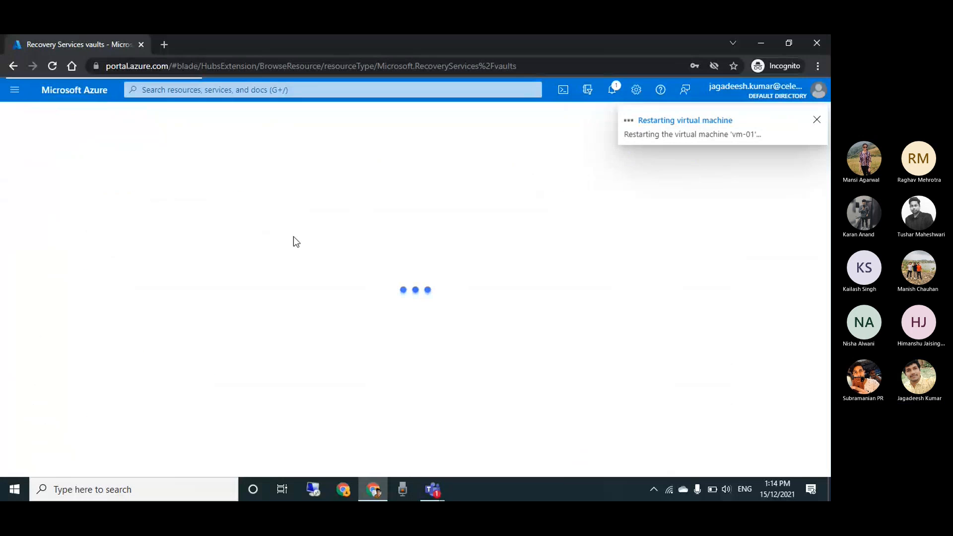
pyautogui.click(60, 268)
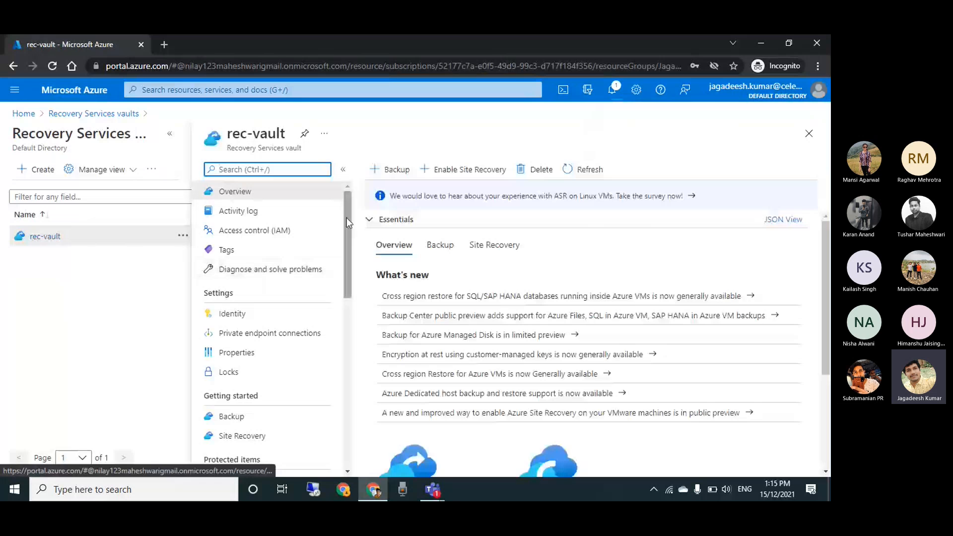
pyautogui.scroll(-2, 346, 218)
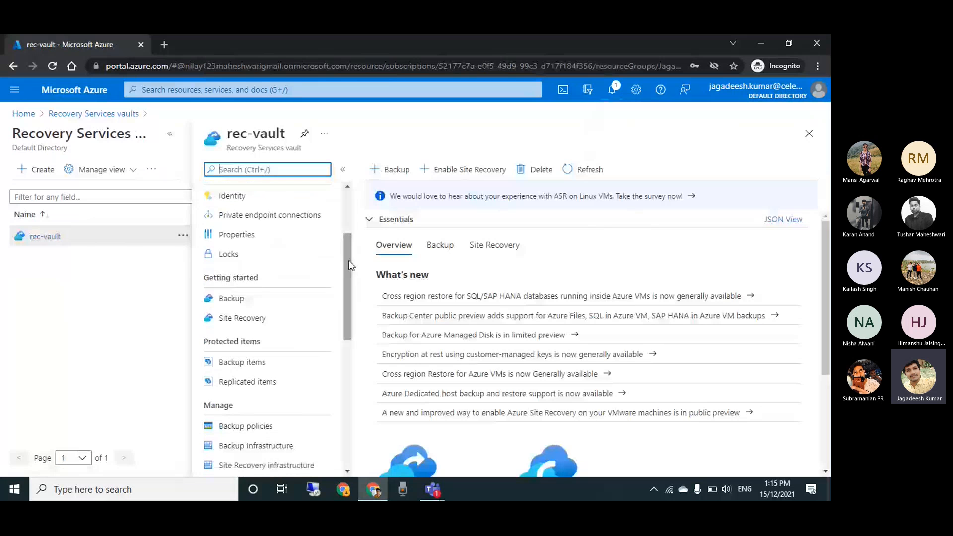
pyautogui.click(259, 317)
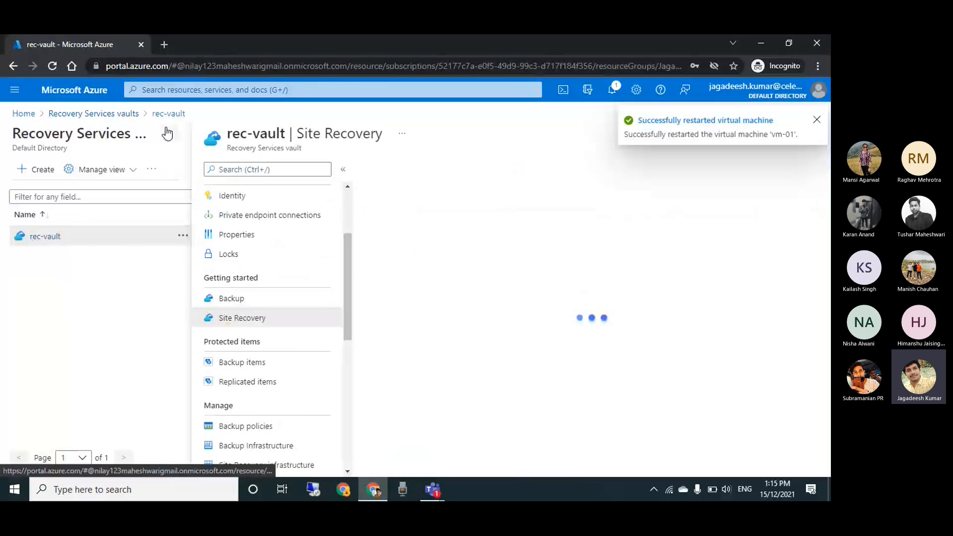
pyautogui.click(169, 137)
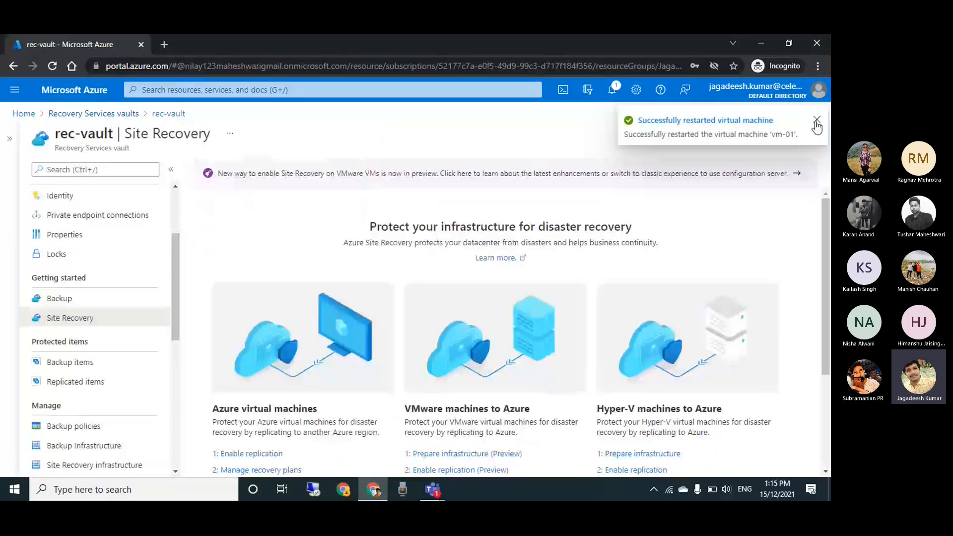
pyautogui.click(816, 122)
# Start enabling replication for Azure virtual machines, choose Jagadees-RG as the source resource group and continue to the virtual machine selection
pyautogui.scroll(-2, 259, 336)
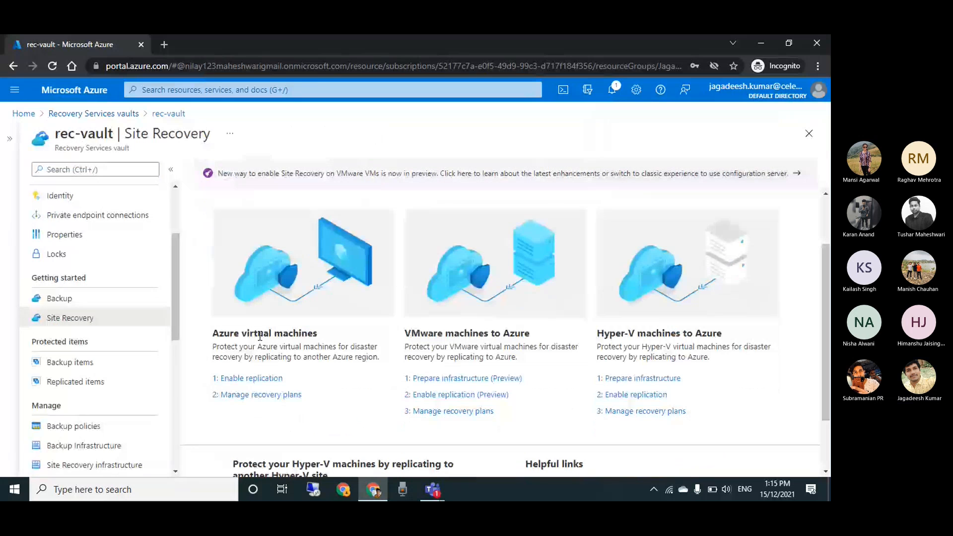
pyautogui.click(249, 378)
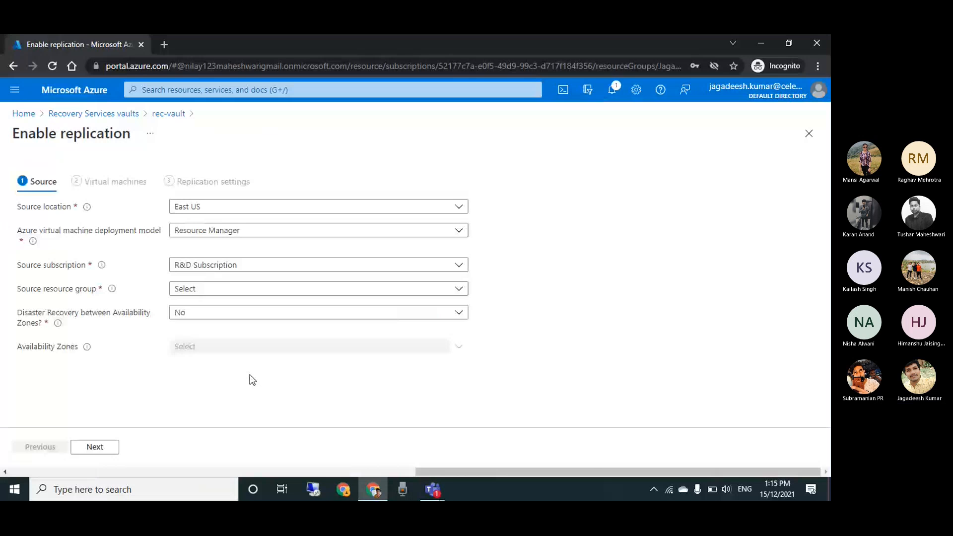
pyautogui.click(253, 234)
pyautogui.click(547, 270)
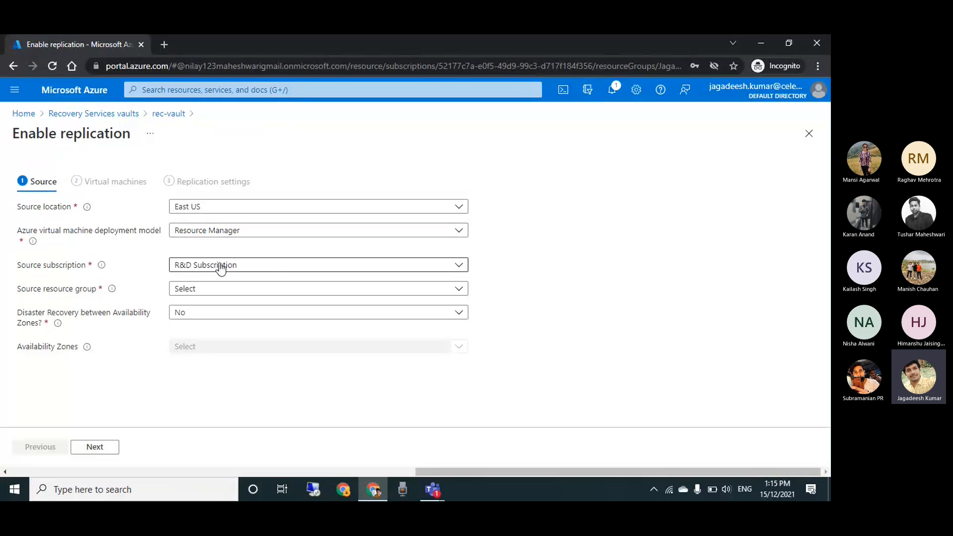
pyautogui.click(215, 290)
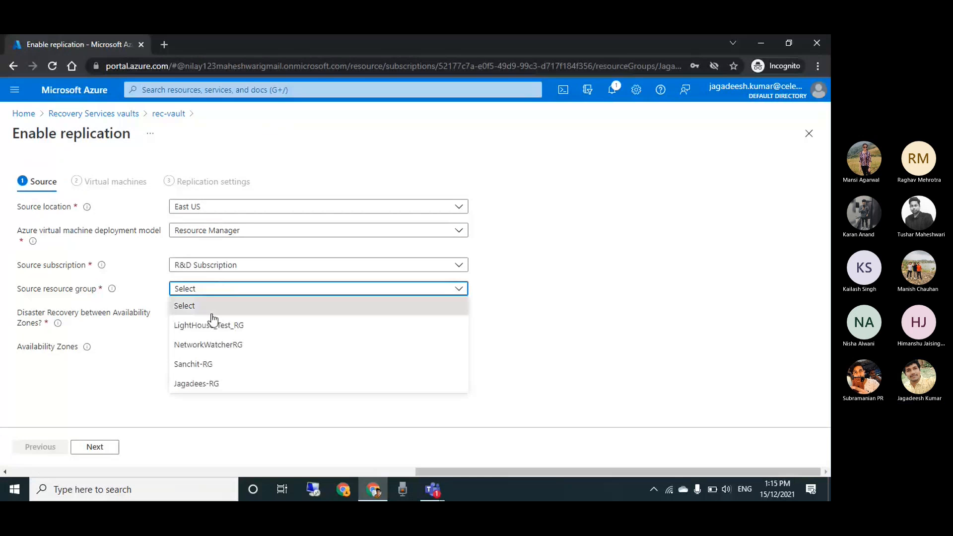
pyautogui.click(215, 392)
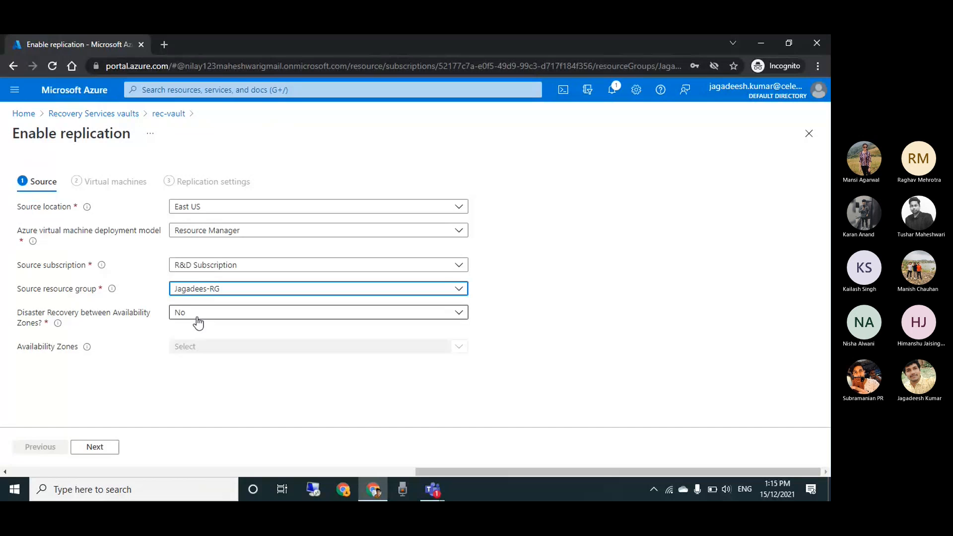
pyautogui.click(195, 323)
pyautogui.click(196, 323)
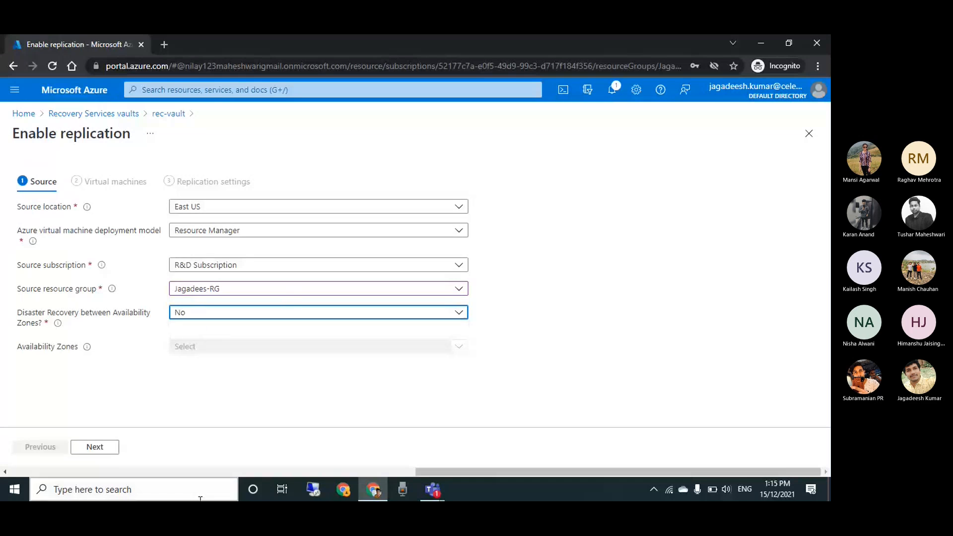
pyautogui.click(115, 455)
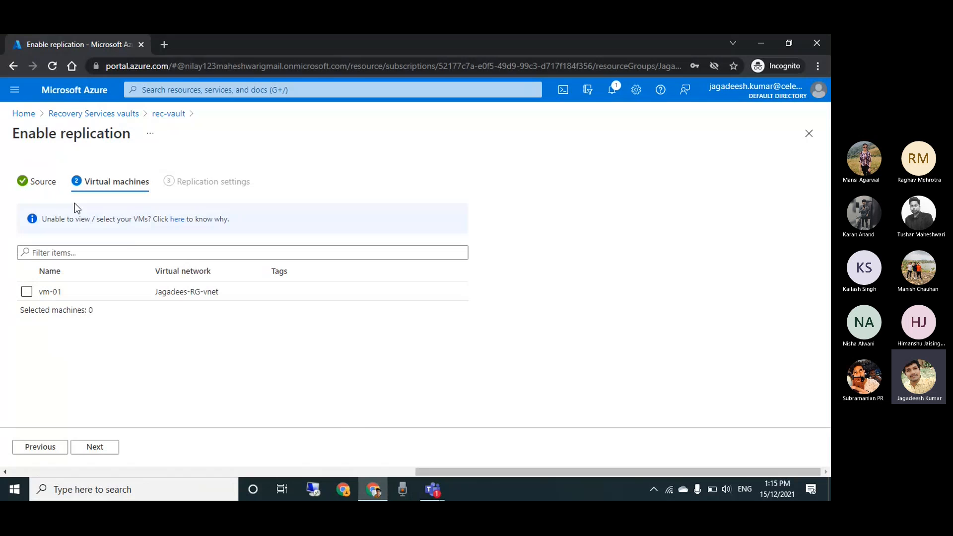
# Recheck the source settings, select vm-01 for replication and continue to the replication settings
pyautogui.click(45, 182)
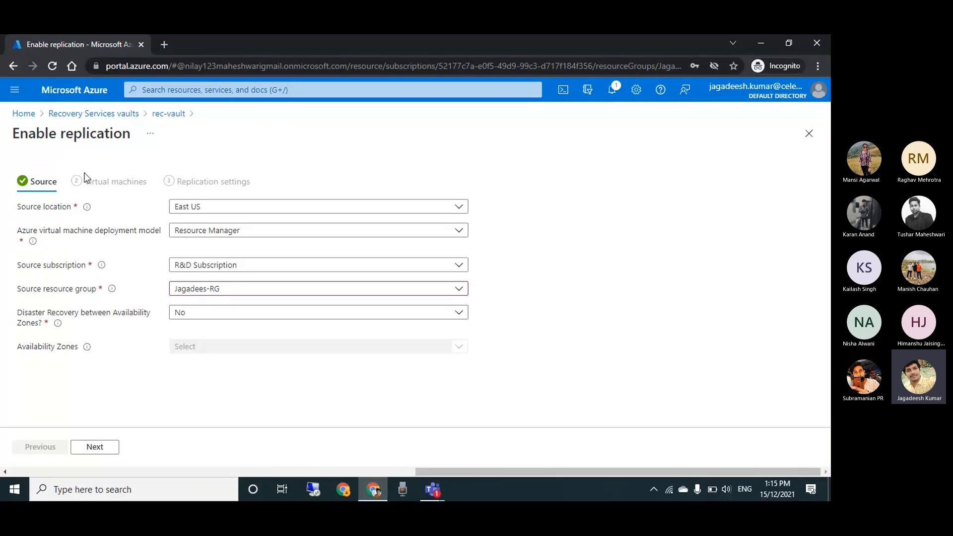
pyautogui.click(94, 448)
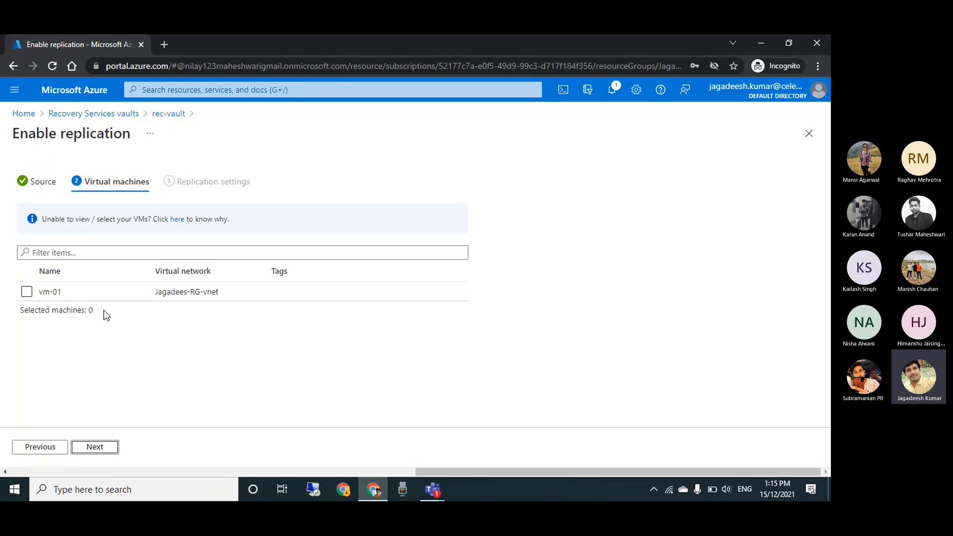
pyautogui.click(24, 292)
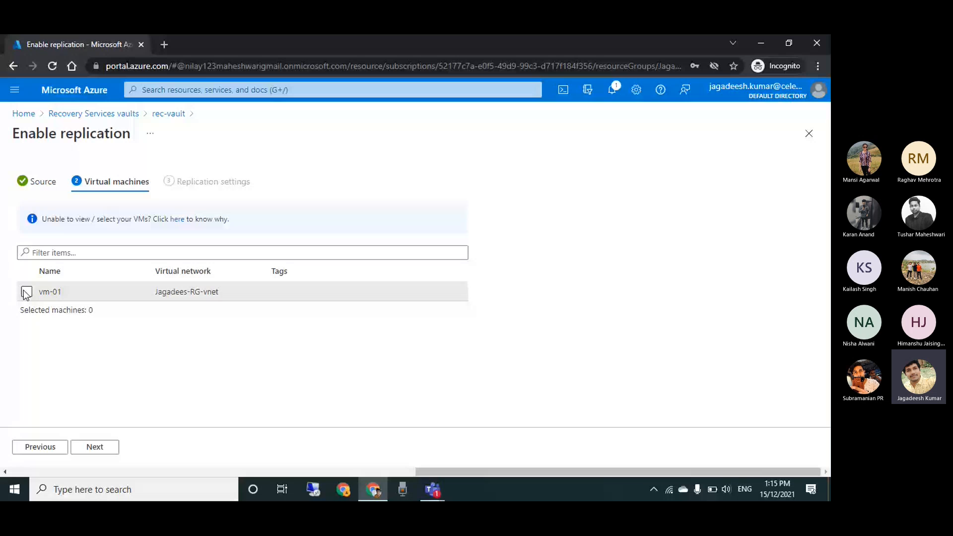
pyautogui.click(26, 292)
pyautogui.click(94, 446)
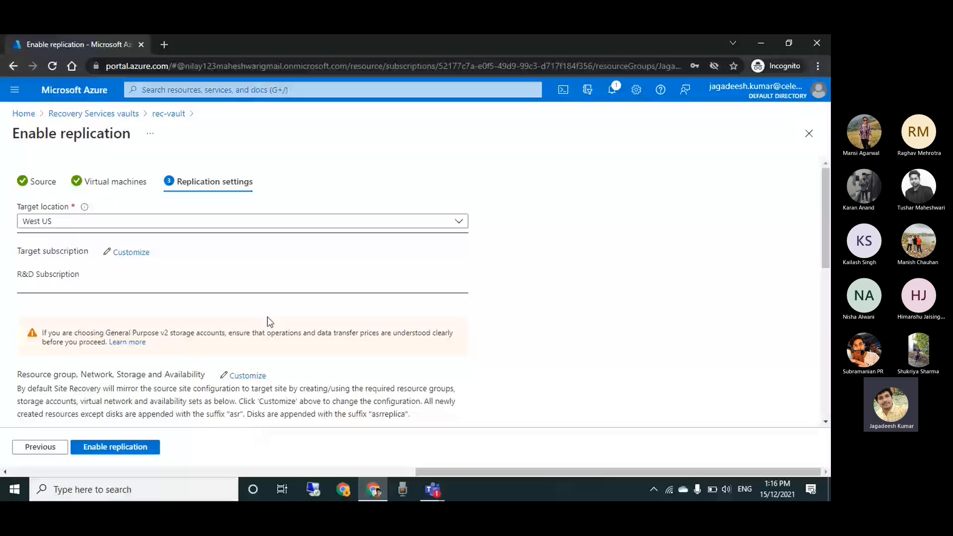
# Keep West US as the target location, review the replication settings and enable replication
pyautogui.click(164, 222)
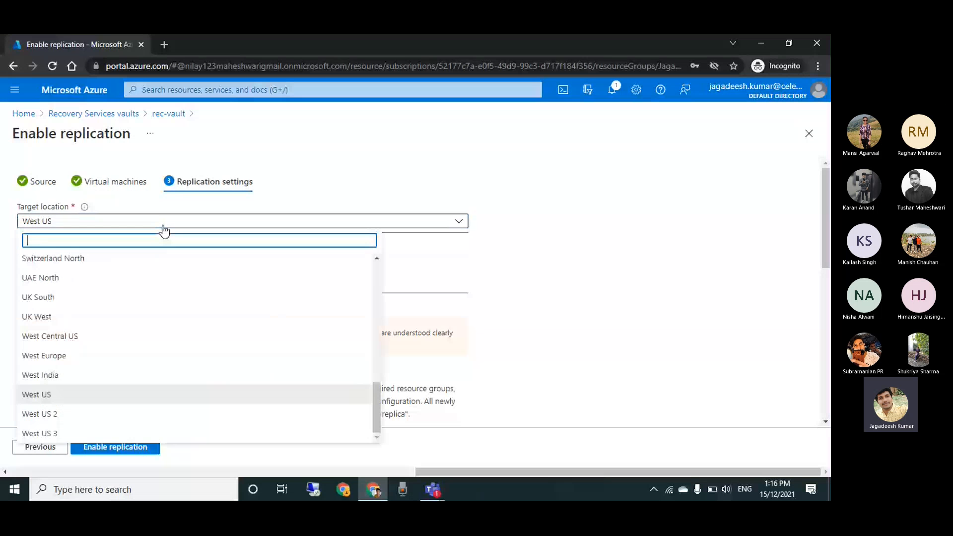
pyautogui.click(285, 200)
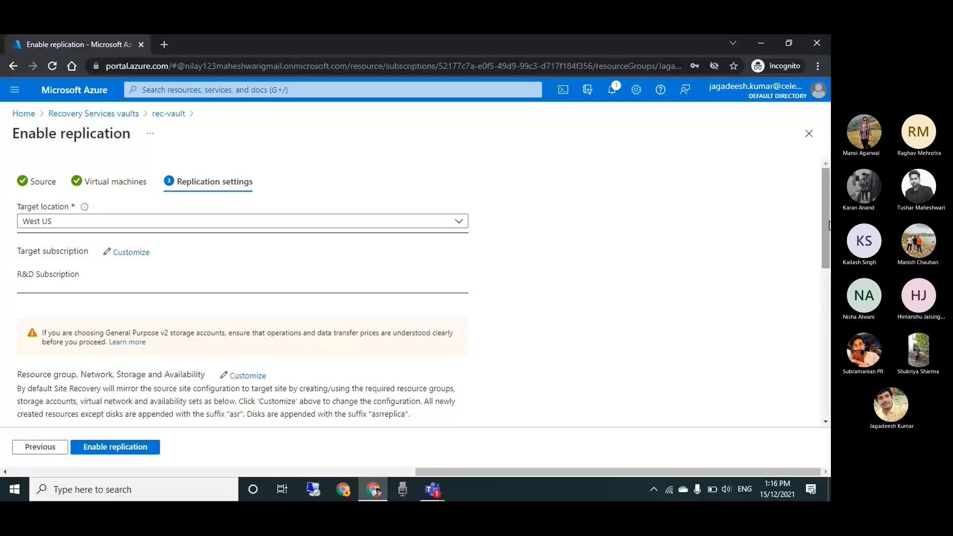
pyautogui.scroll(-10, 827, 224)
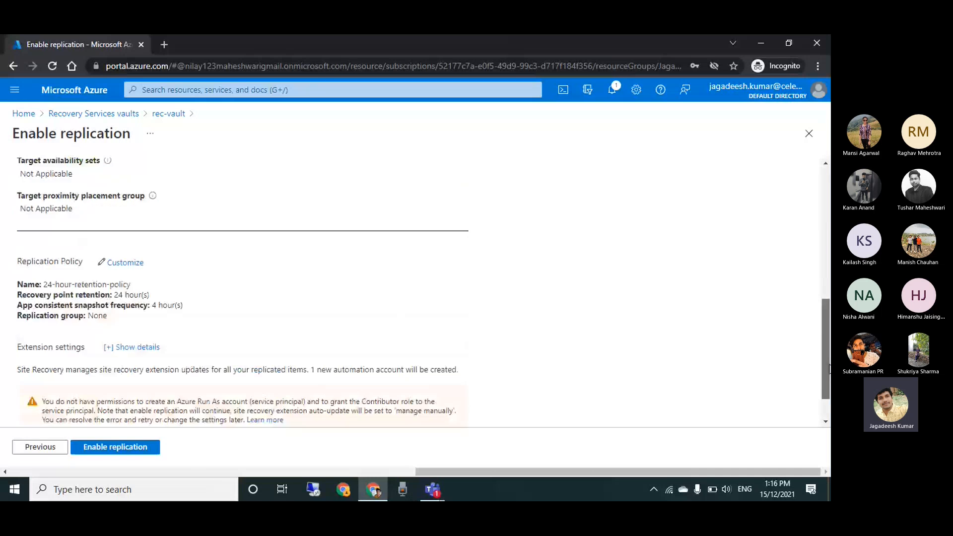
pyautogui.click(107, 452)
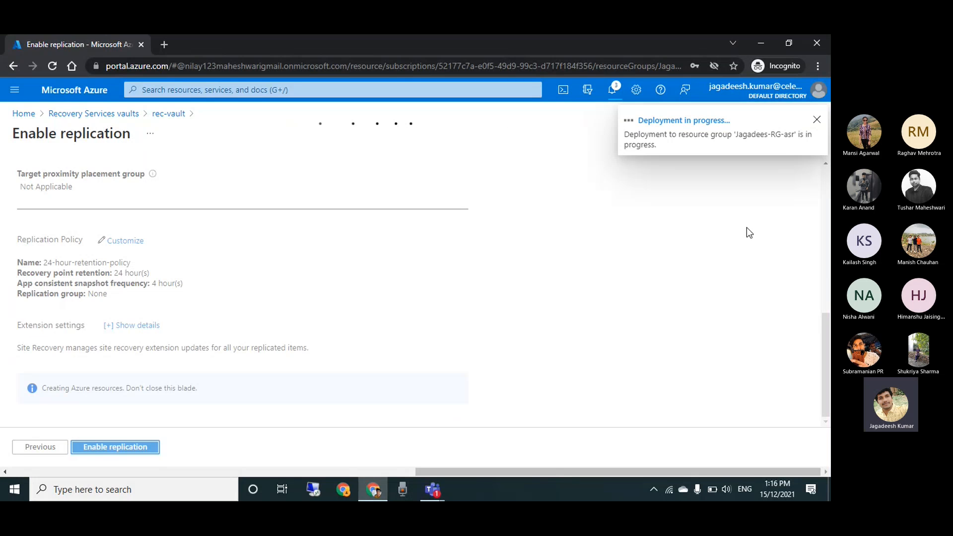
pyautogui.click(687, 122)
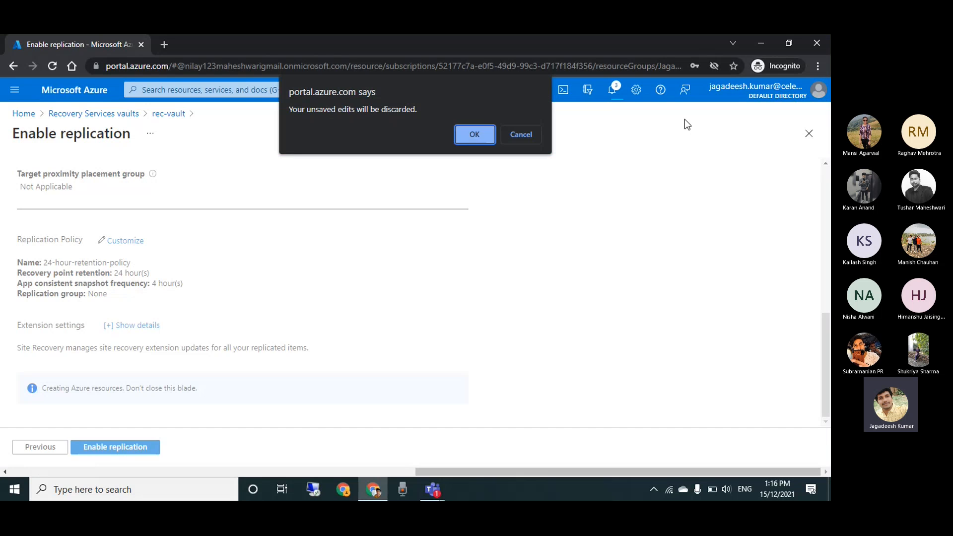
pyautogui.press('Return')
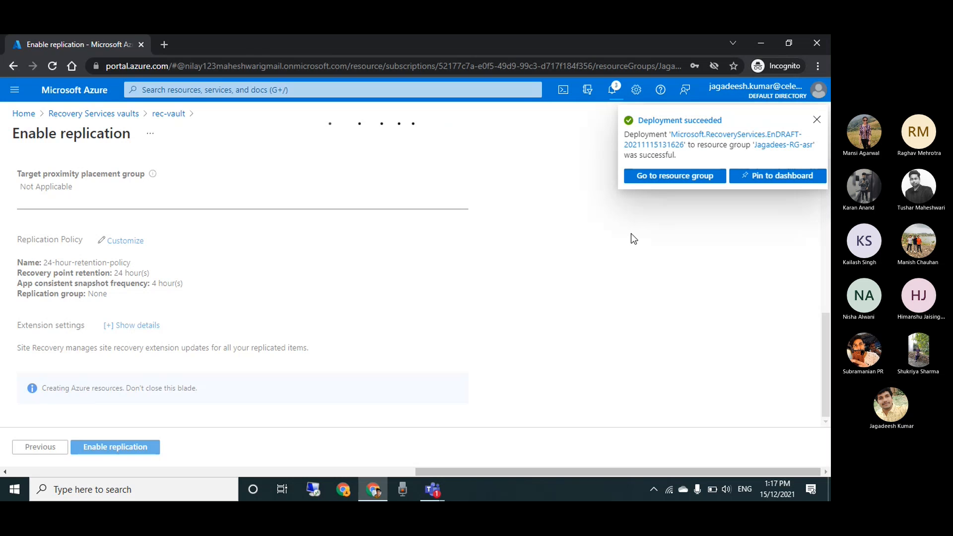
pyautogui.click(665, 172)
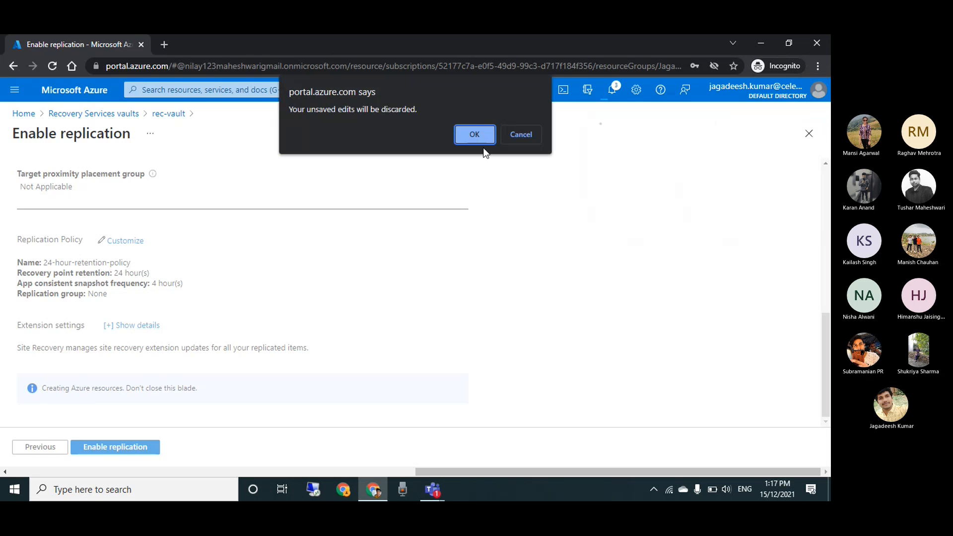
pyautogui.click(521, 135)
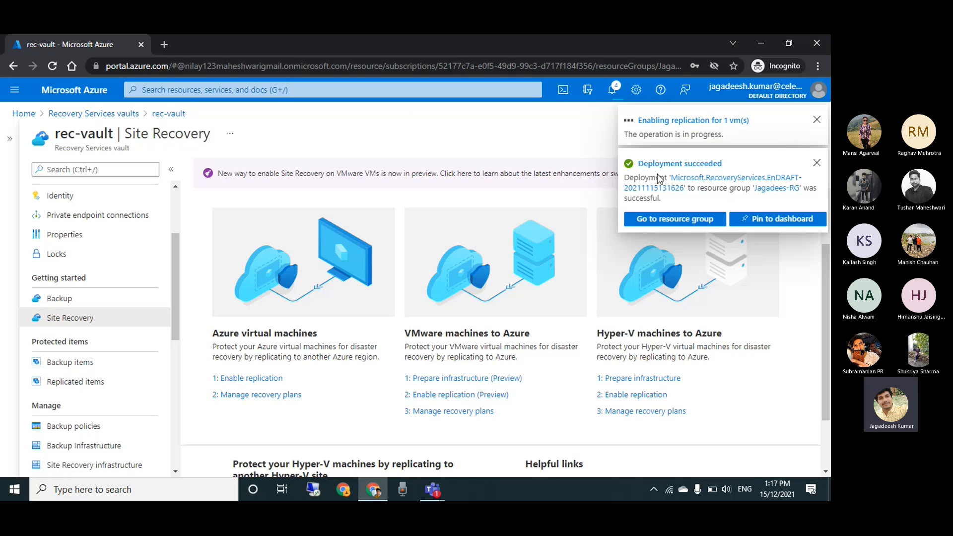
# Open the Jagadees-RG resource group from the deployment notification, examine its full resource list and check the notifications
pyautogui.click(683, 222)
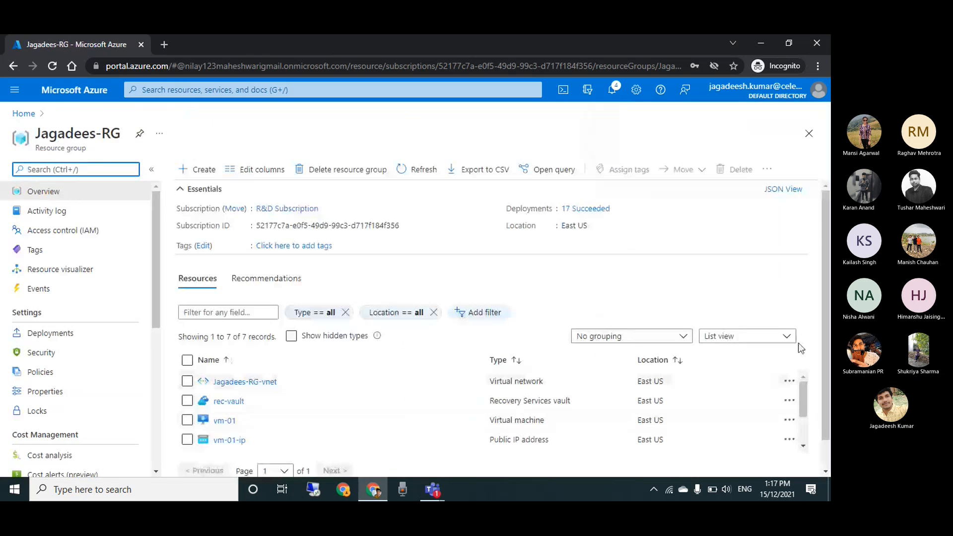
pyautogui.scroll(-1, 801, 352)
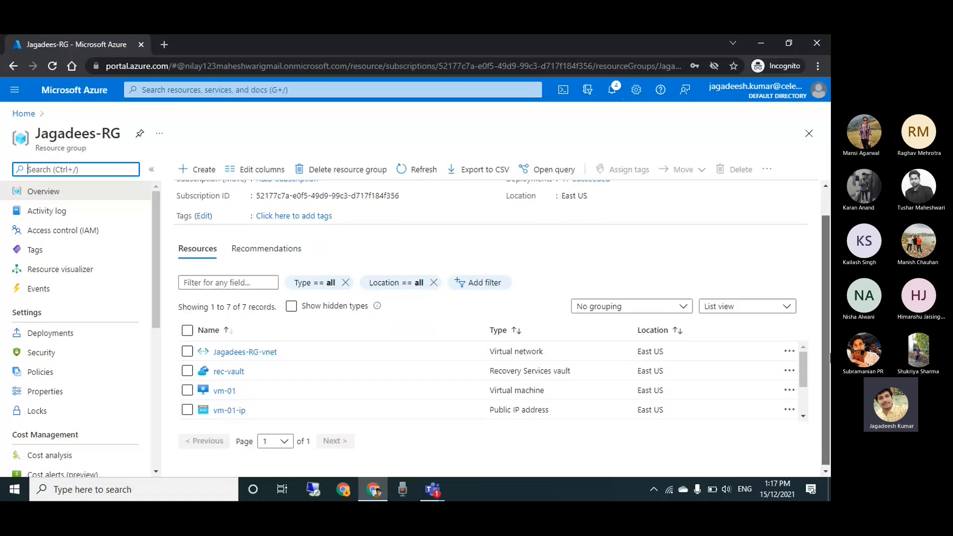
pyautogui.moveTo(805, 366); pyautogui.dragTo(794, 426)
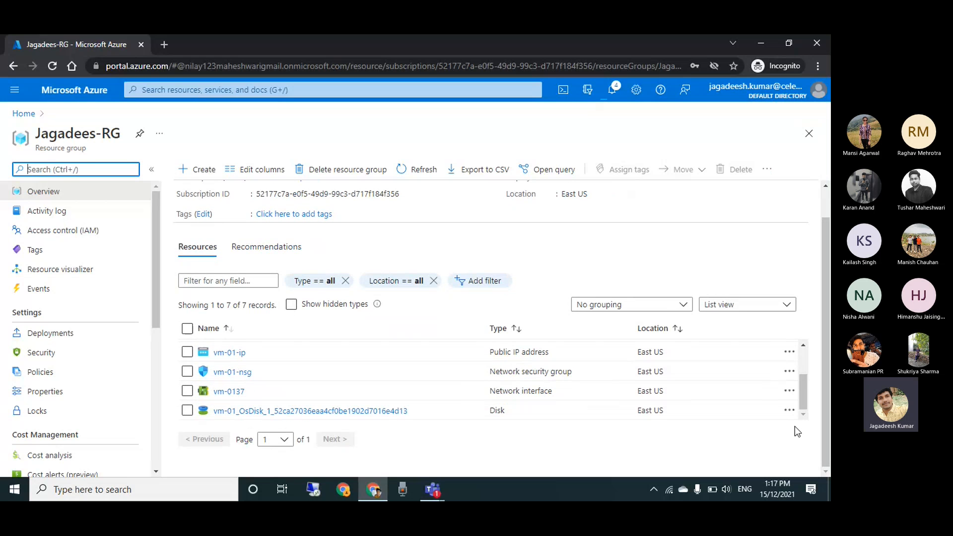
pyautogui.click(614, 94)
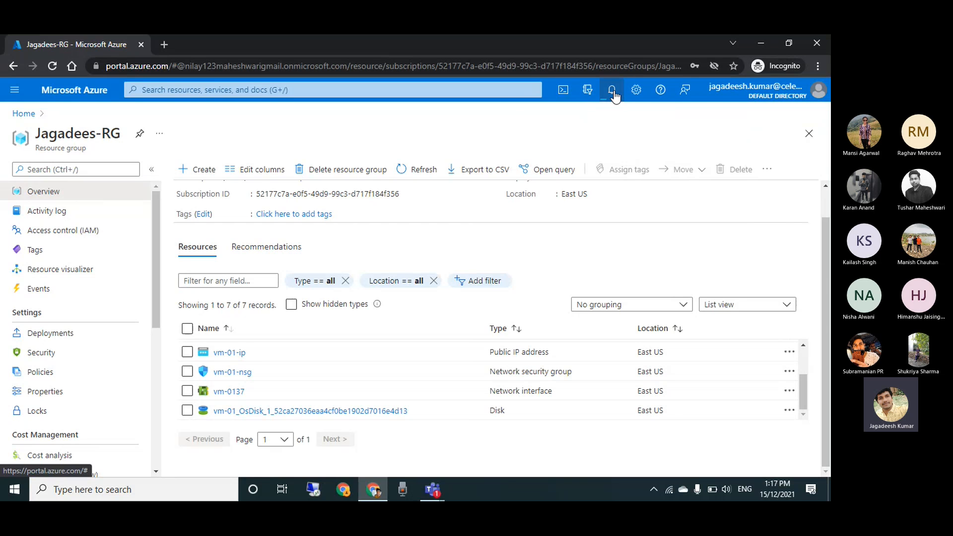
pyautogui.click(813, 121)
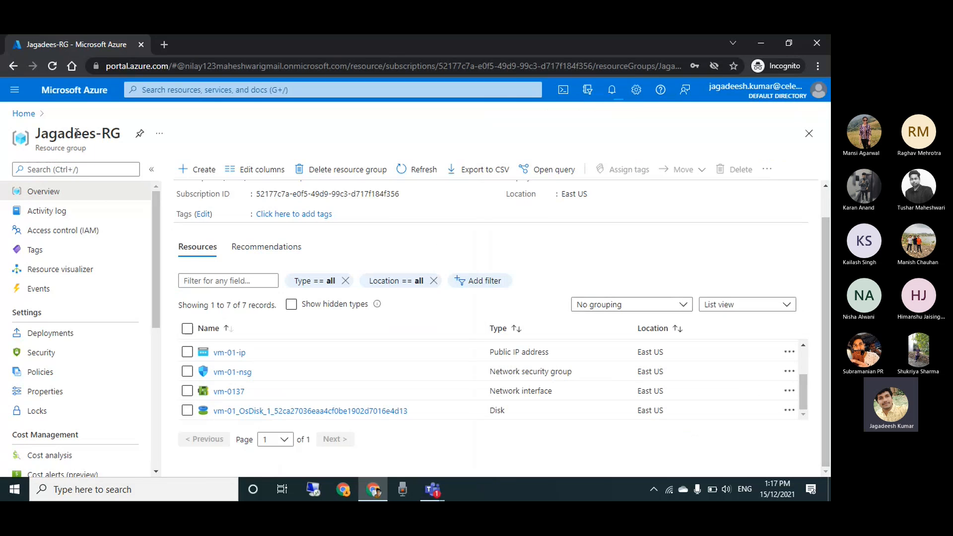
# Go to the virtual machines list from the portal home and refresh it to check for replicated machines
pyautogui.click(22, 115)
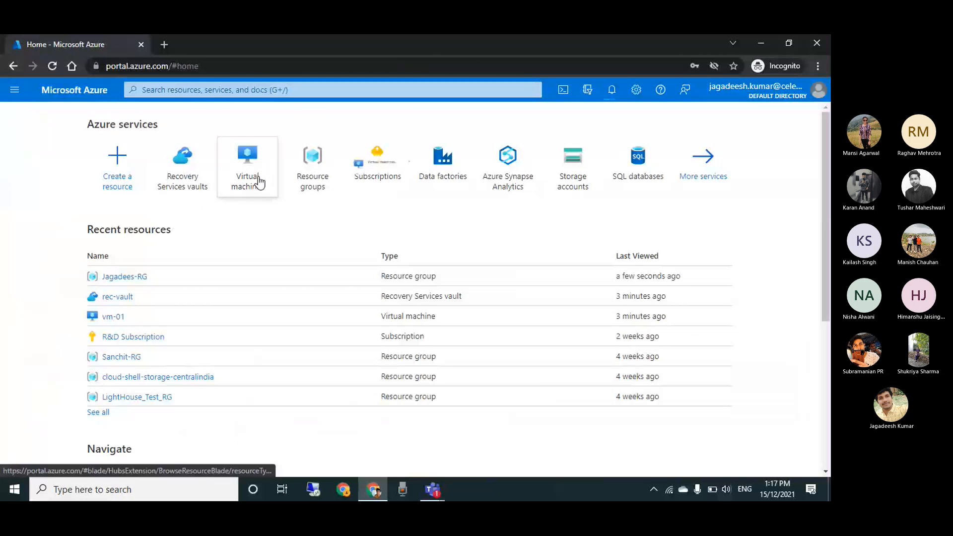
pyautogui.click(259, 182)
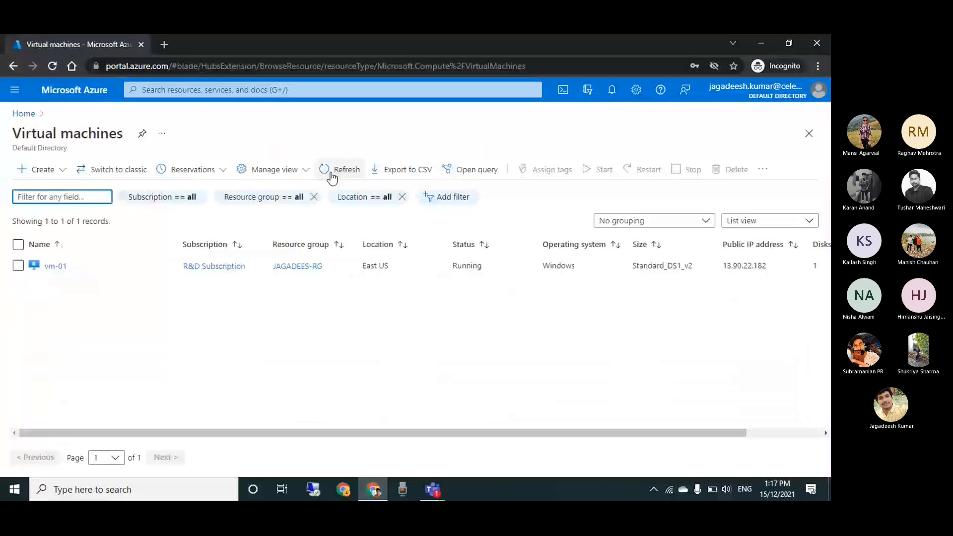
pyautogui.click(331, 172)
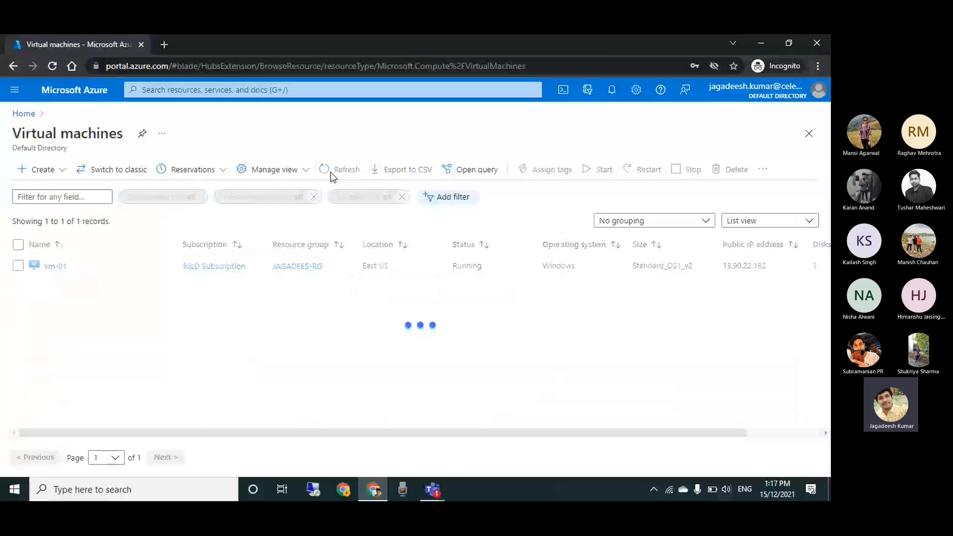
pyautogui.click(330, 172)
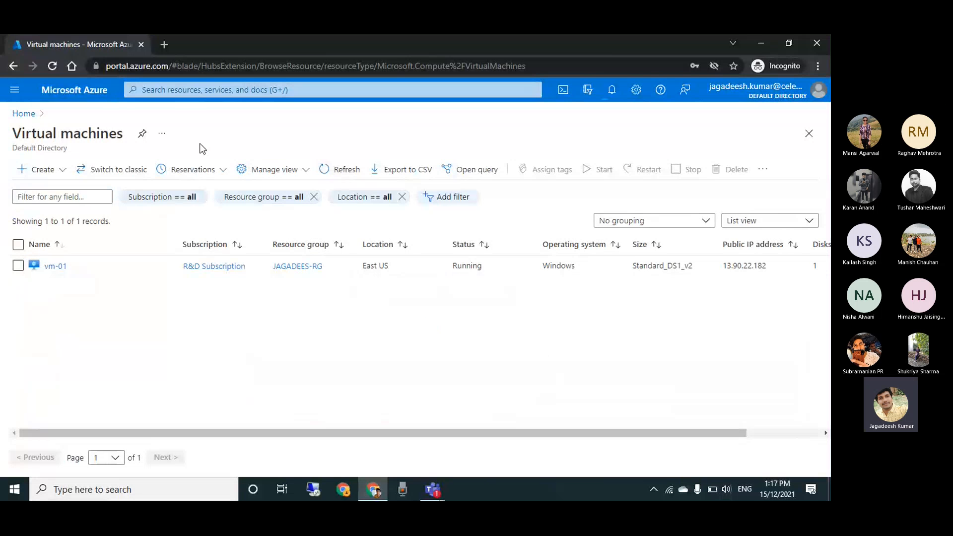
# Return to the portal home and open the Site Recovery jobs from the replication notification
pyautogui.click(25, 115)
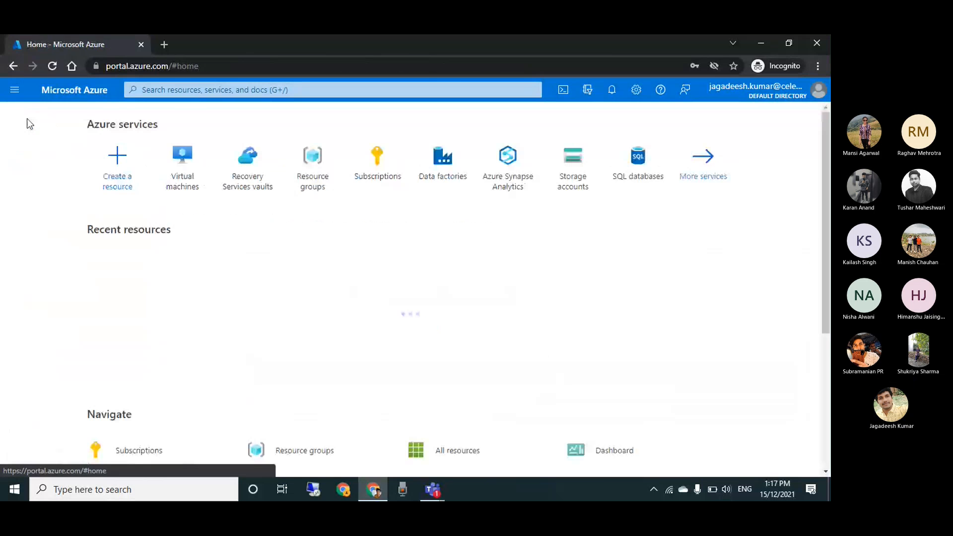
pyautogui.click(614, 89)
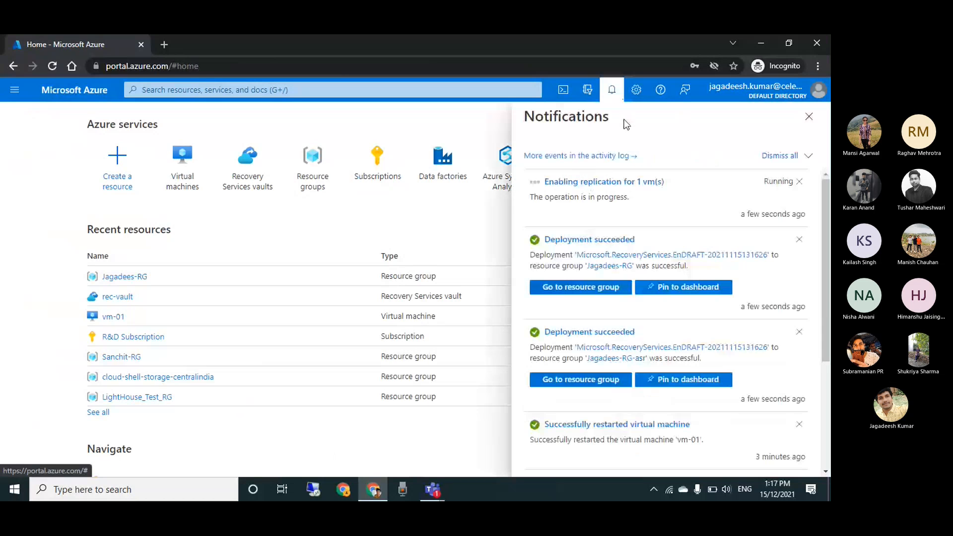
pyautogui.click(629, 185)
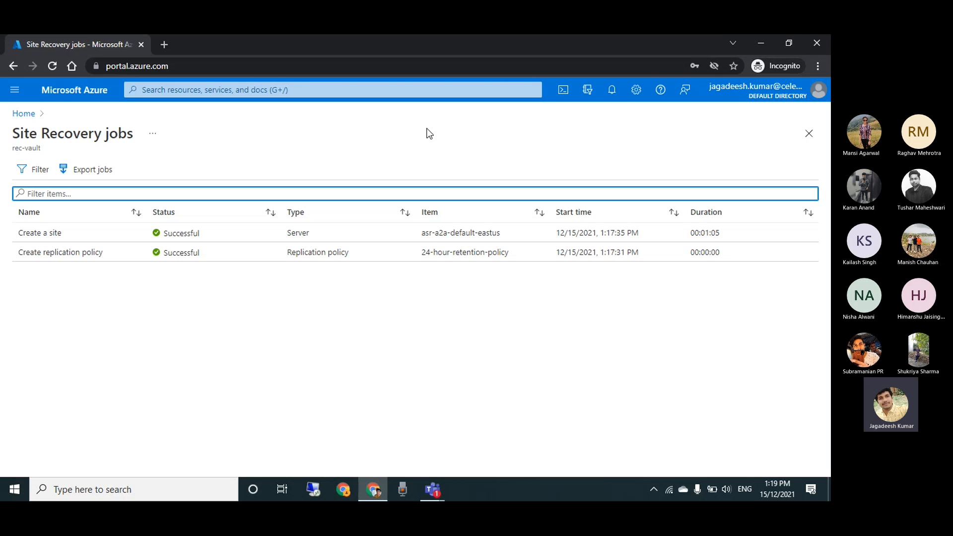
# Leave the Site Recovery jobs, reopen the virtual machines list and refresh it again
pyautogui.click(19, 115)
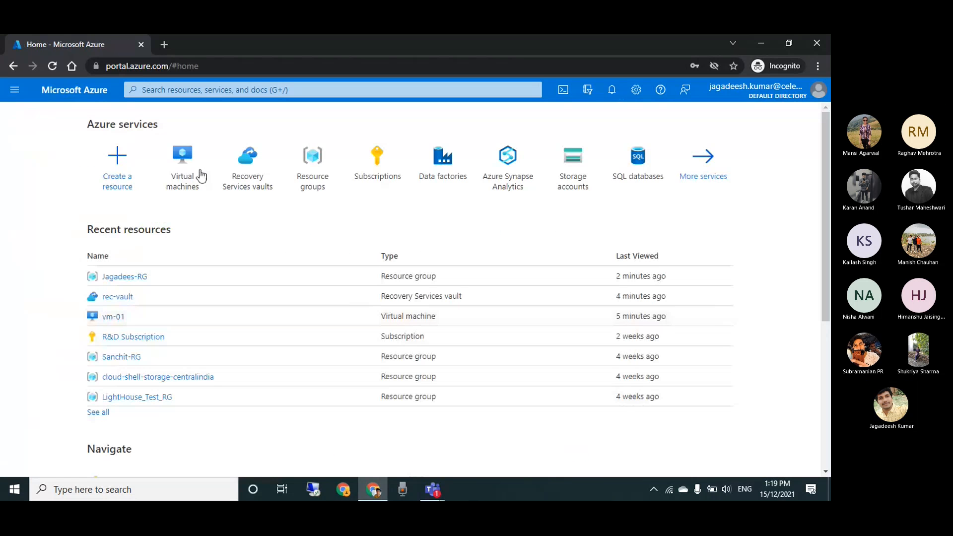
pyautogui.click(183, 158)
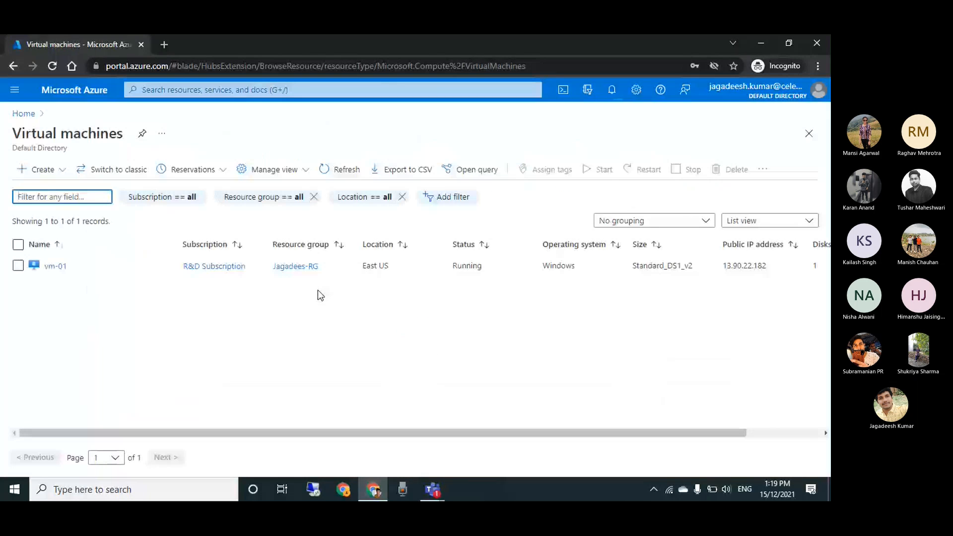
pyautogui.click(334, 170)
# Return to the portal home, open the rec-vault Recovery Services vault and collapse the vault list beside it
pyautogui.click(17, 117)
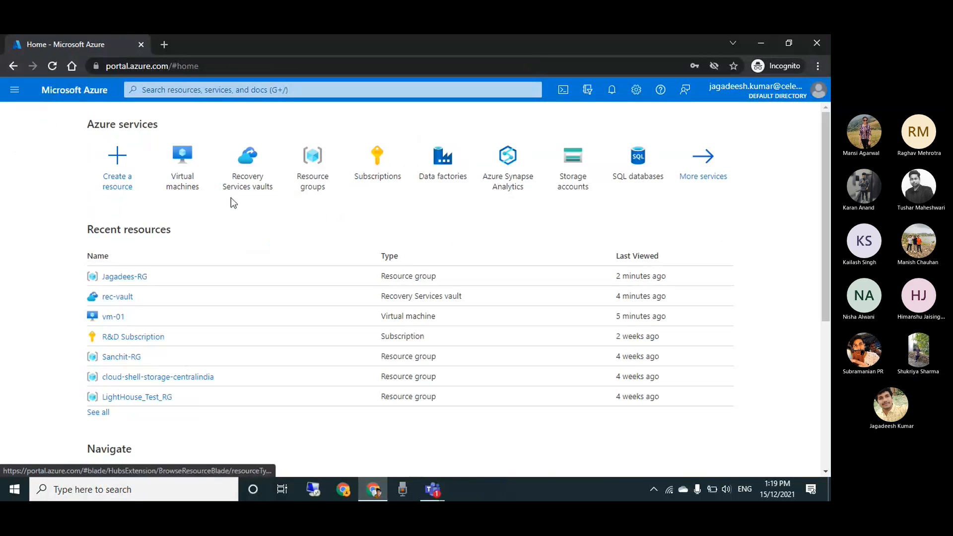
pyautogui.click(254, 169)
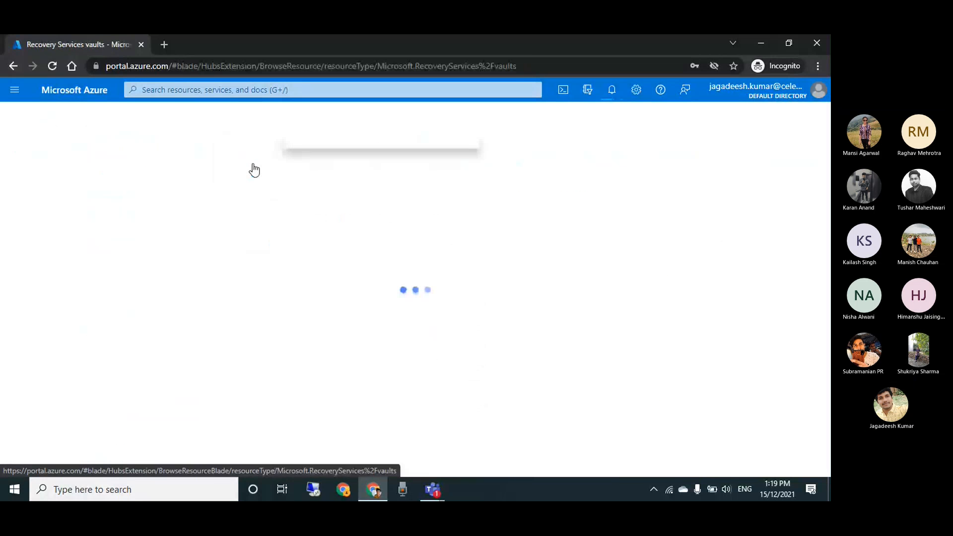
pyautogui.click(55, 268)
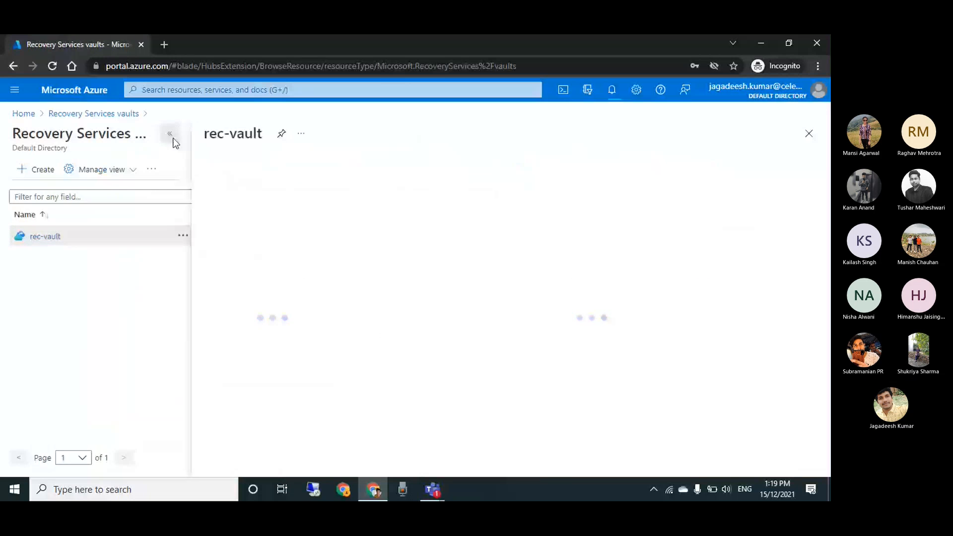
pyautogui.click(171, 136)
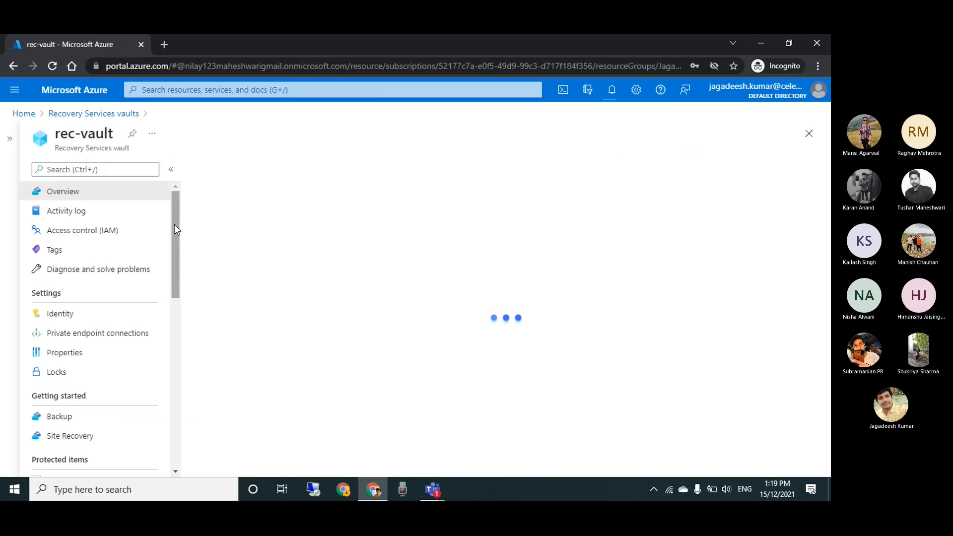
# Open the replicated items of rec-vault and refresh the list several times to check for vm-01
pyautogui.moveTo(174, 225); pyautogui.dragTo(174, 249)
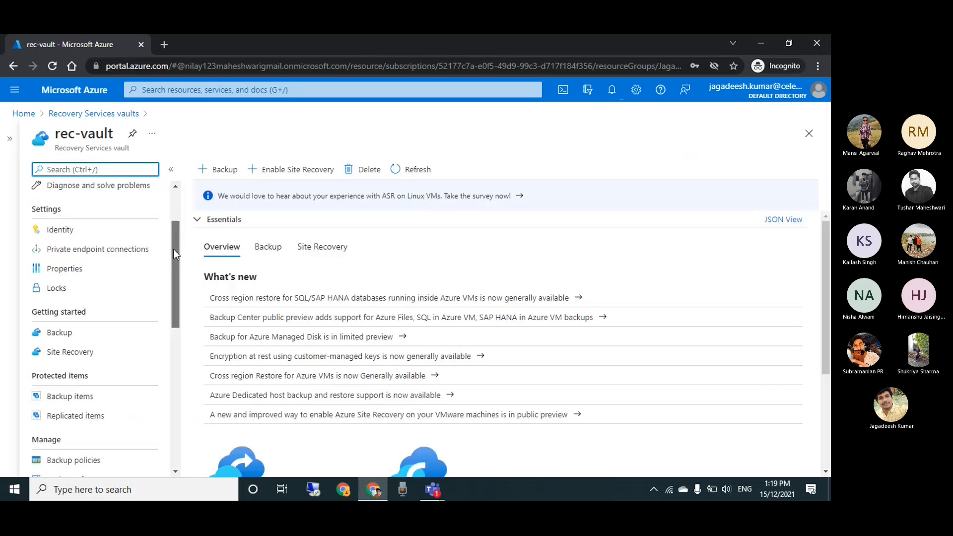
pyautogui.scroll(-1, 118, 392)
pyautogui.click(117, 356)
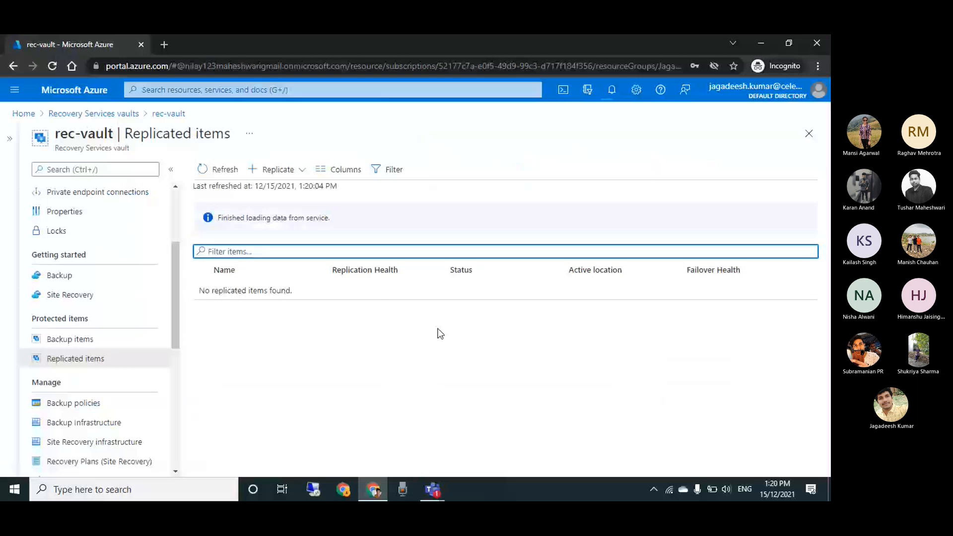
pyautogui.click(216, 170)
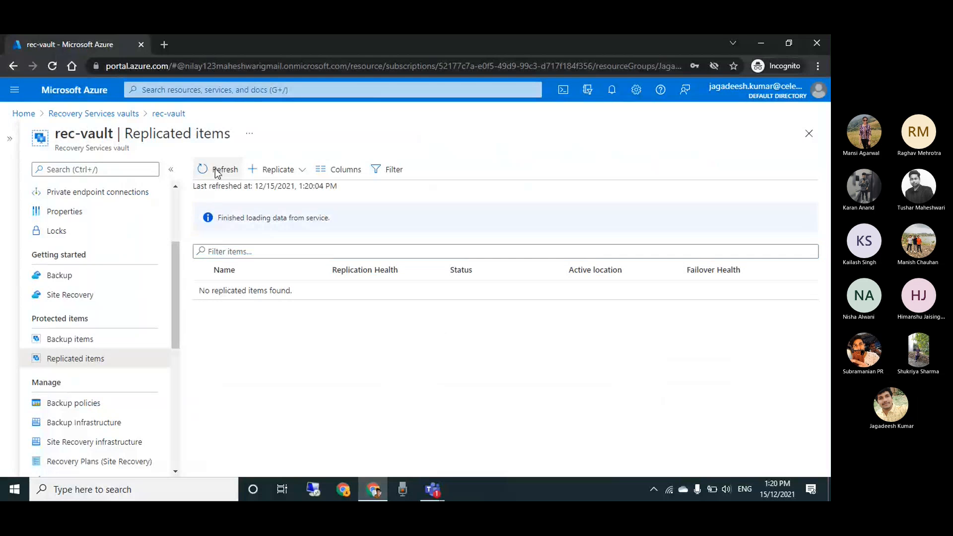
pyautogui.click(216, 171)
pyautogui.click(216, 172)
pyautogui.click(301, 170)
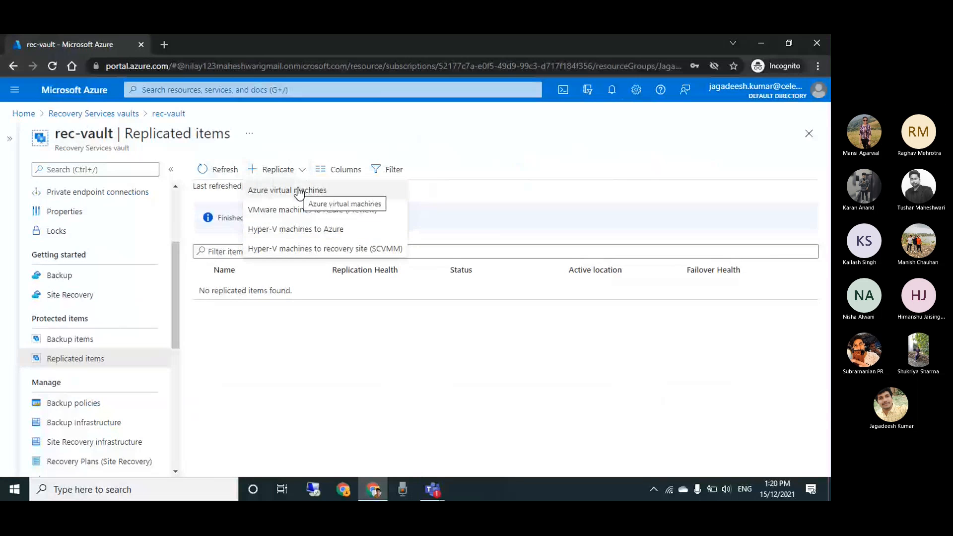
pyautogui.click(300, 191)
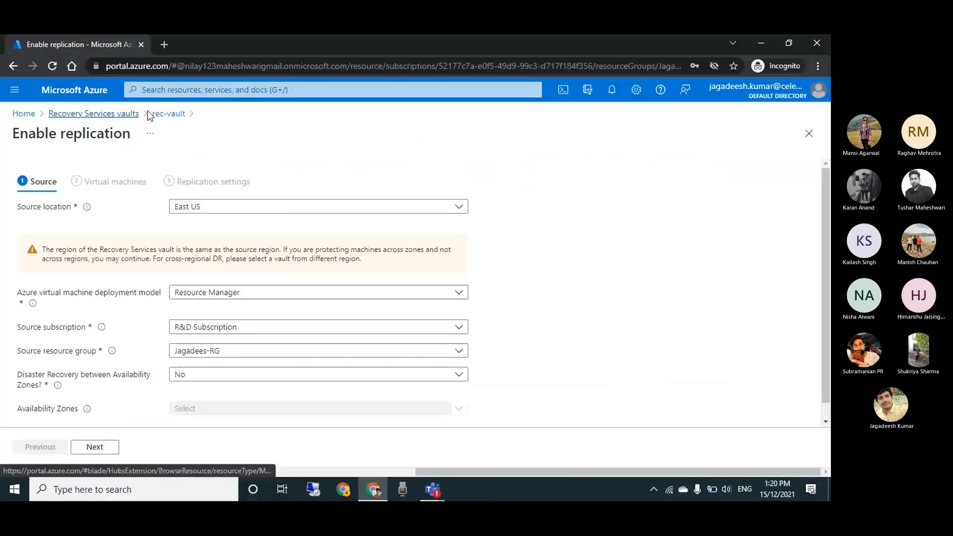
pyautogui.click(166, 114)
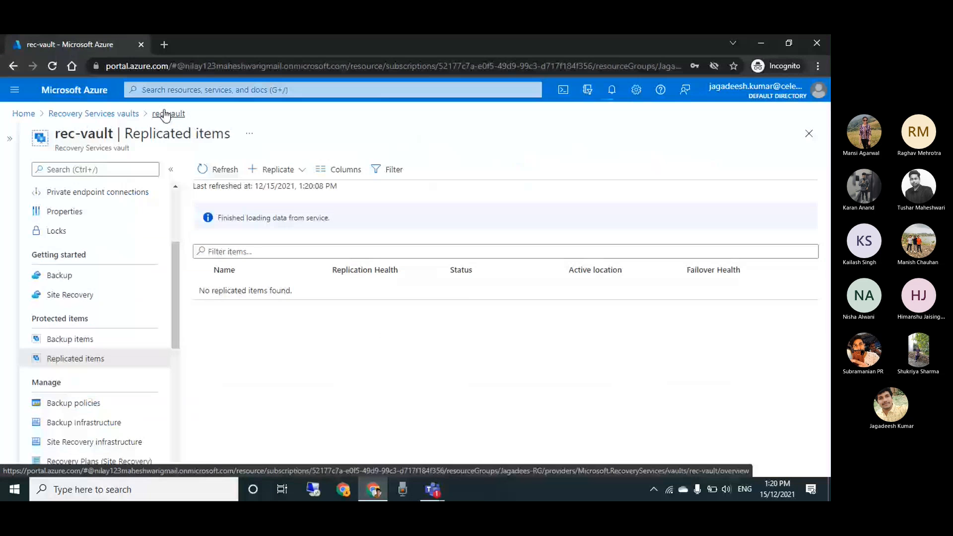
# Reopen rec-vault from the Recovery Services vaults list and refresh its replicated items again
pyautogui.click(95, 114)
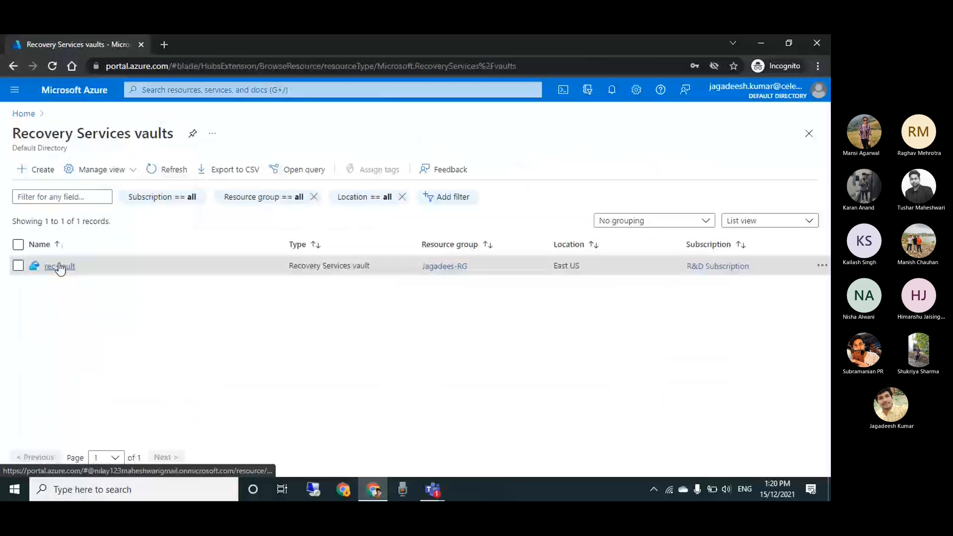
pyautogui.click(59, 266)
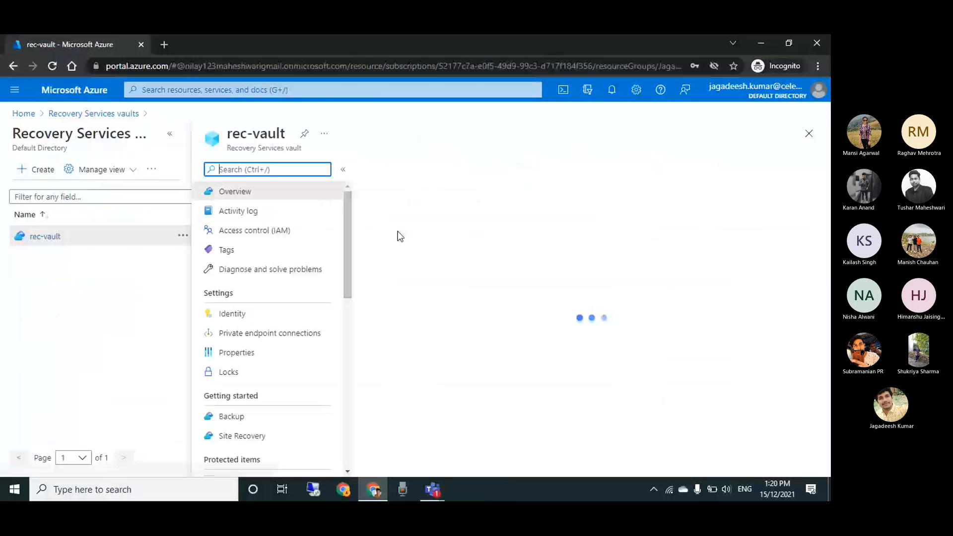
pyautogui.scroll(-2, 348, 244)
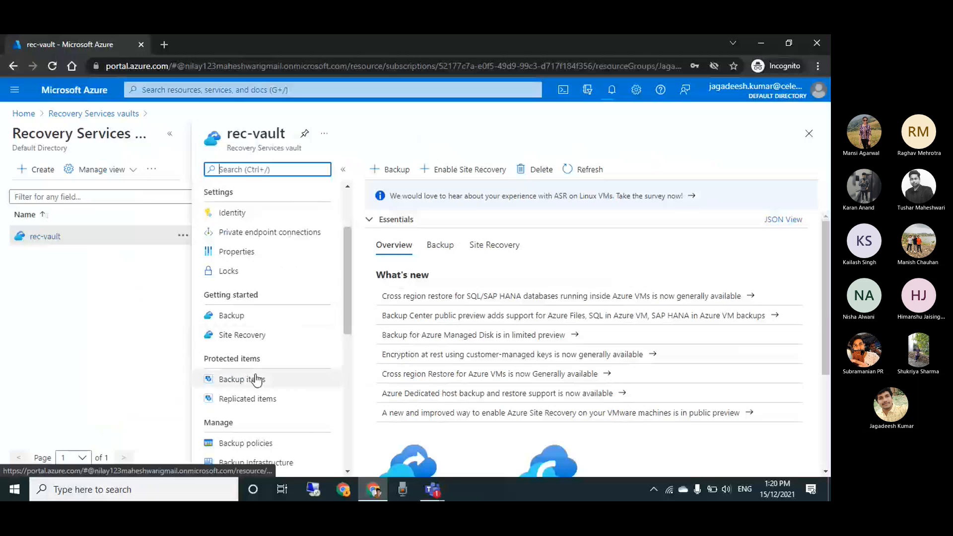
pyautogui.click(264, 404)
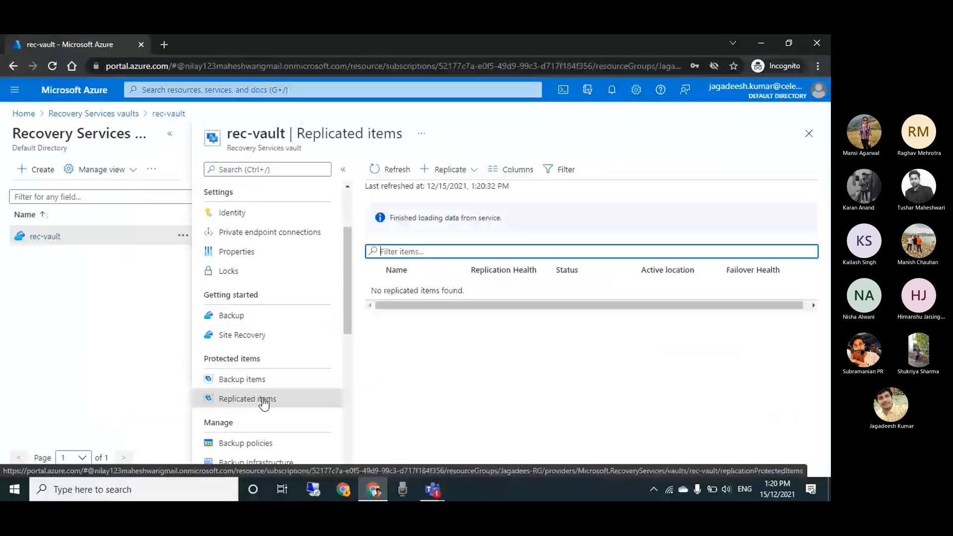
pyautogui.click(395, 171)
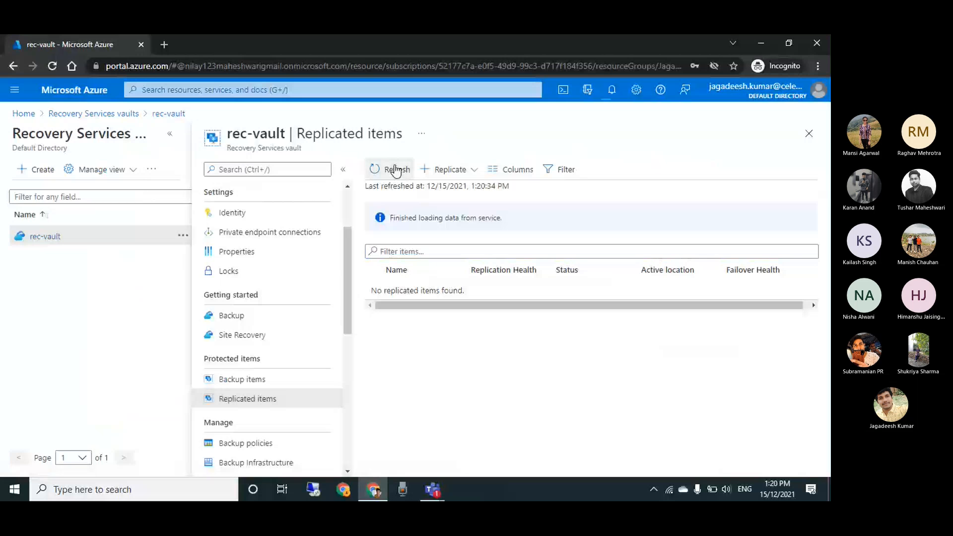
pyautogui.click(395, 170)
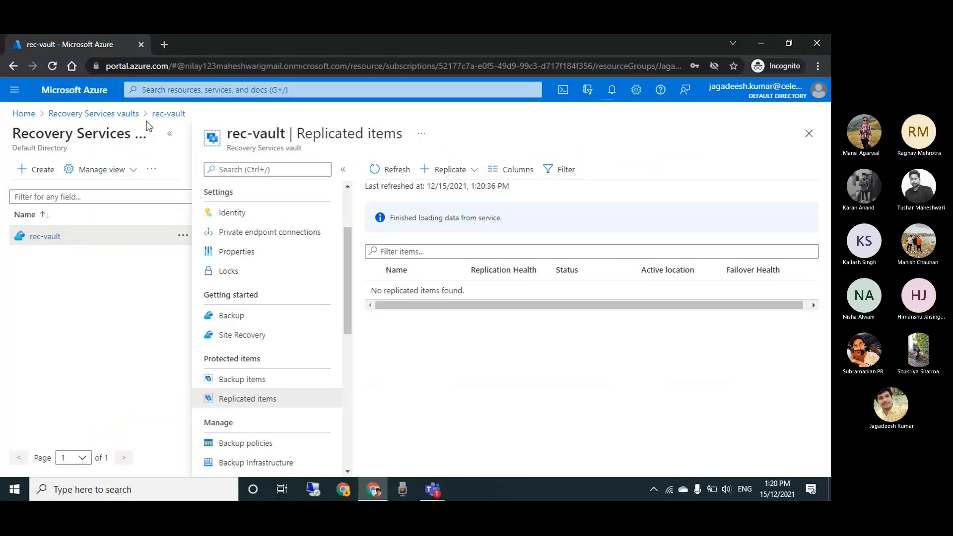
# Reload the rec-vault replicated items page, duplicate its browser tab and return to the original tab
pyautogui.click(56, 67)
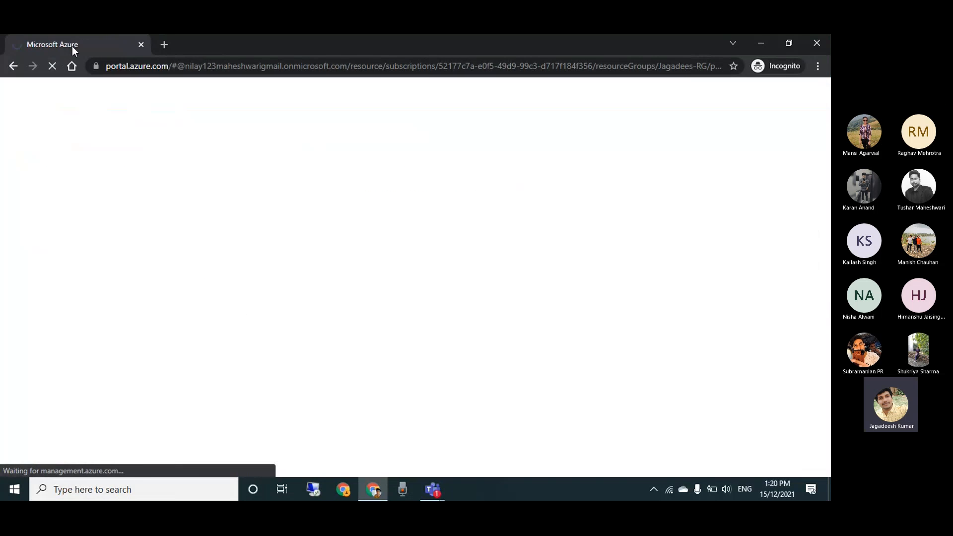
pyautogui.rightClick(72, 46)
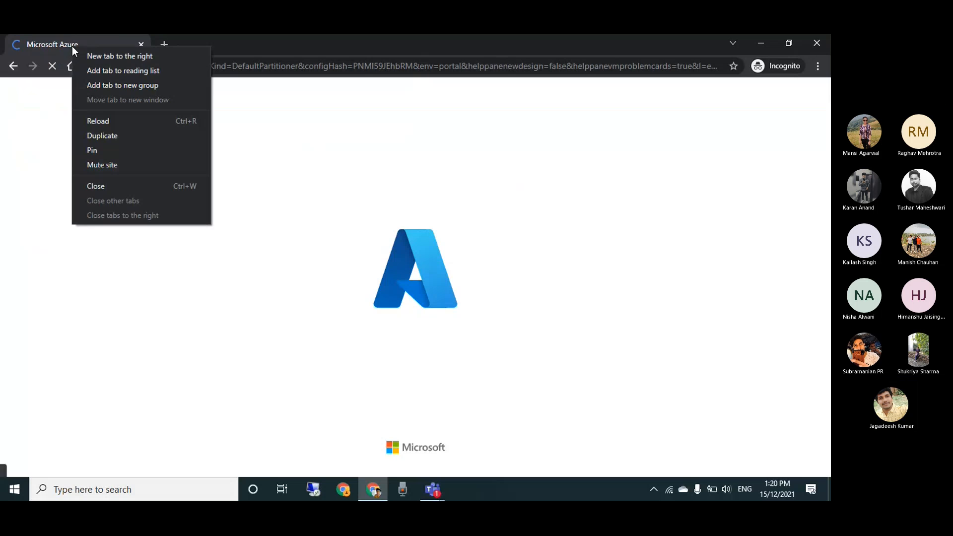
pyautogui.click(115, 136)
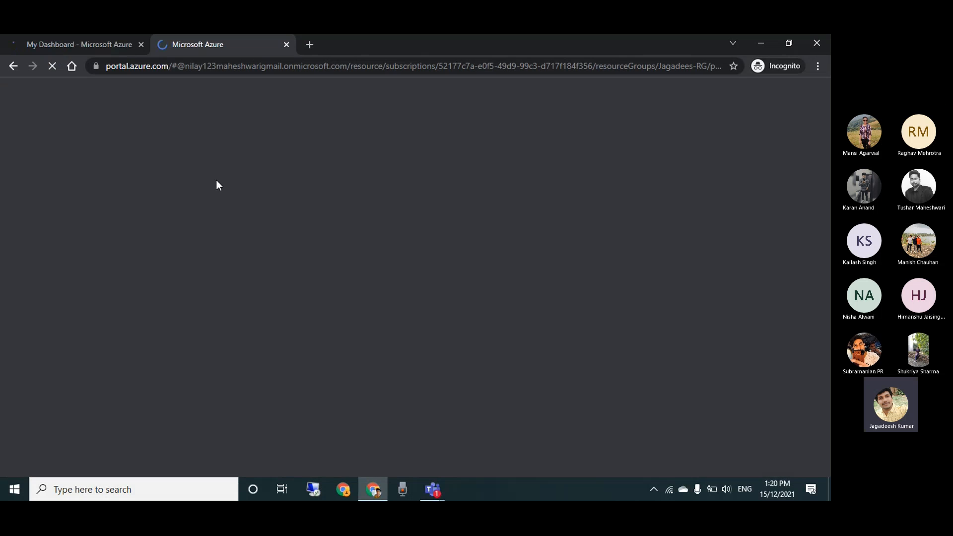
pyautogui.click(70, 43)
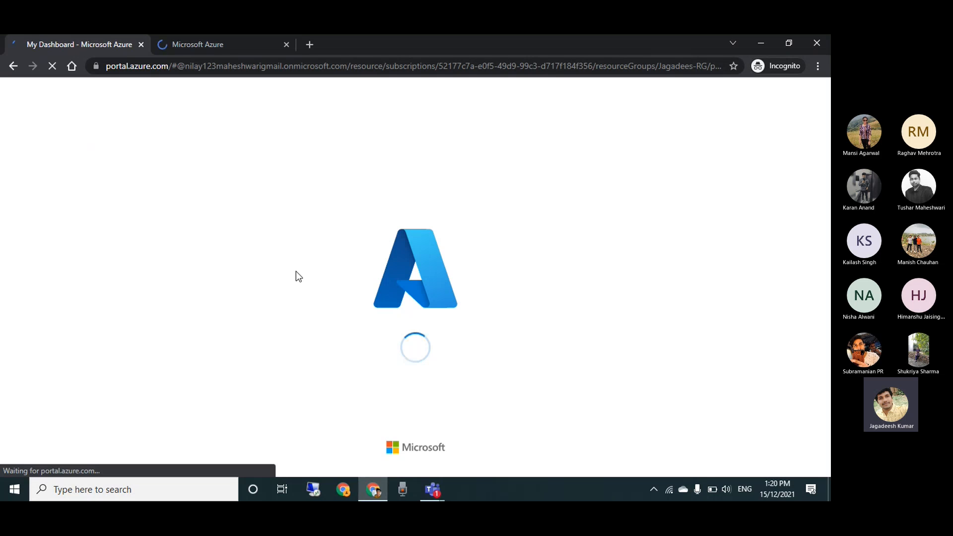